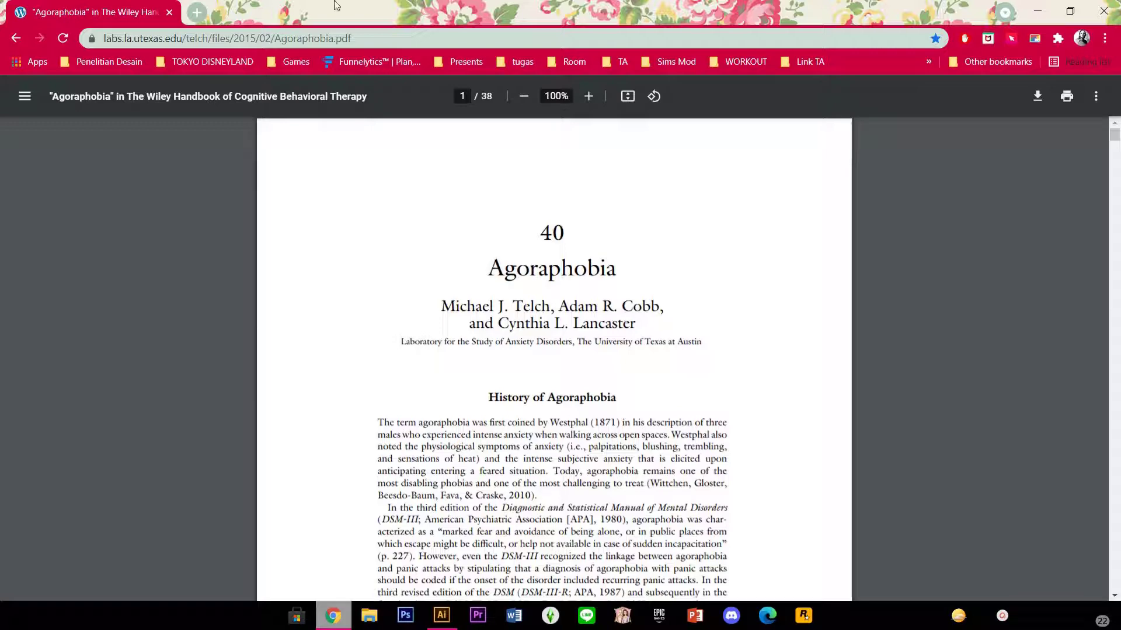
Step: Open a new Chrome tab beside the Agoraphobia PDF tab
left_click(198, 13)
Step: Search the Chrome Web Store for 'weava highlight' and open the Weava Highlighter - PDF & Web page
left_click(27, 66)
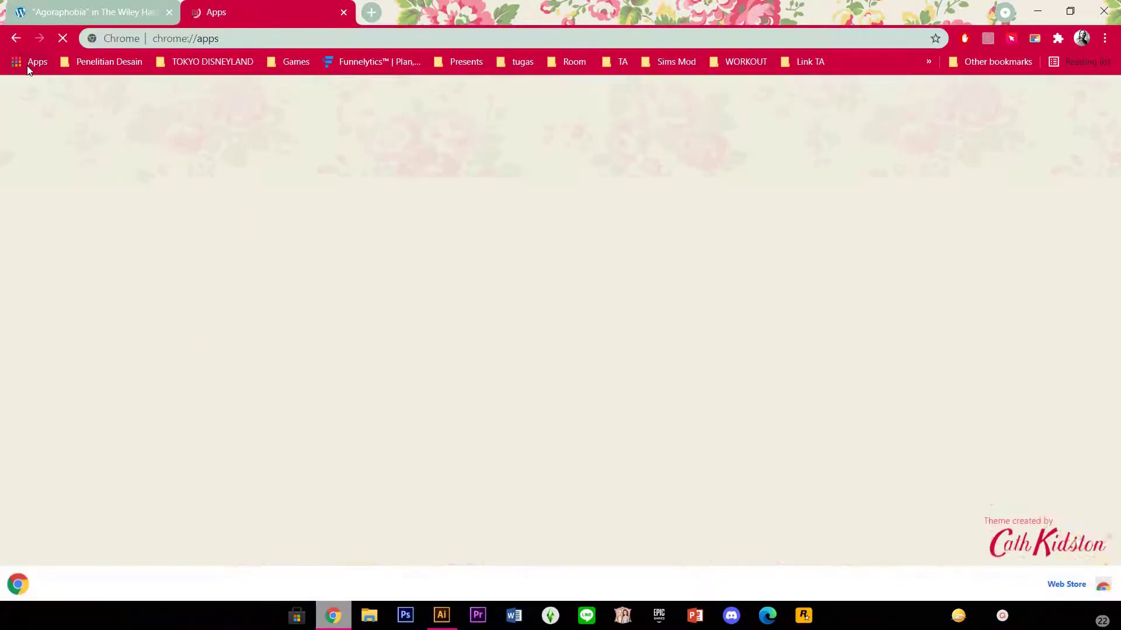
left_click(212, 228)
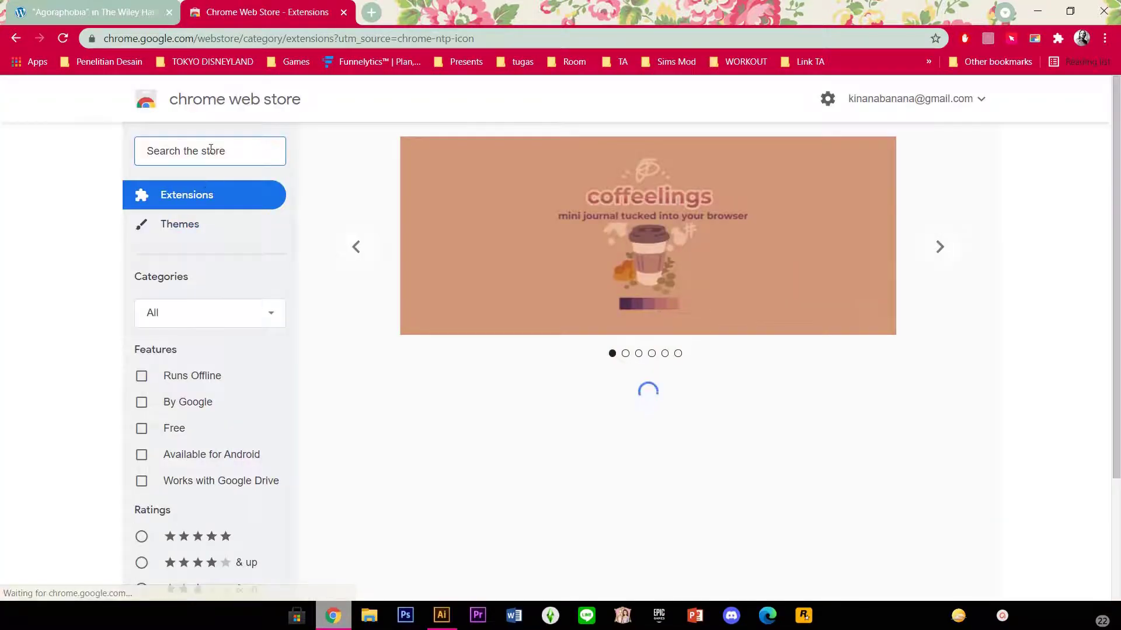
type("weava")
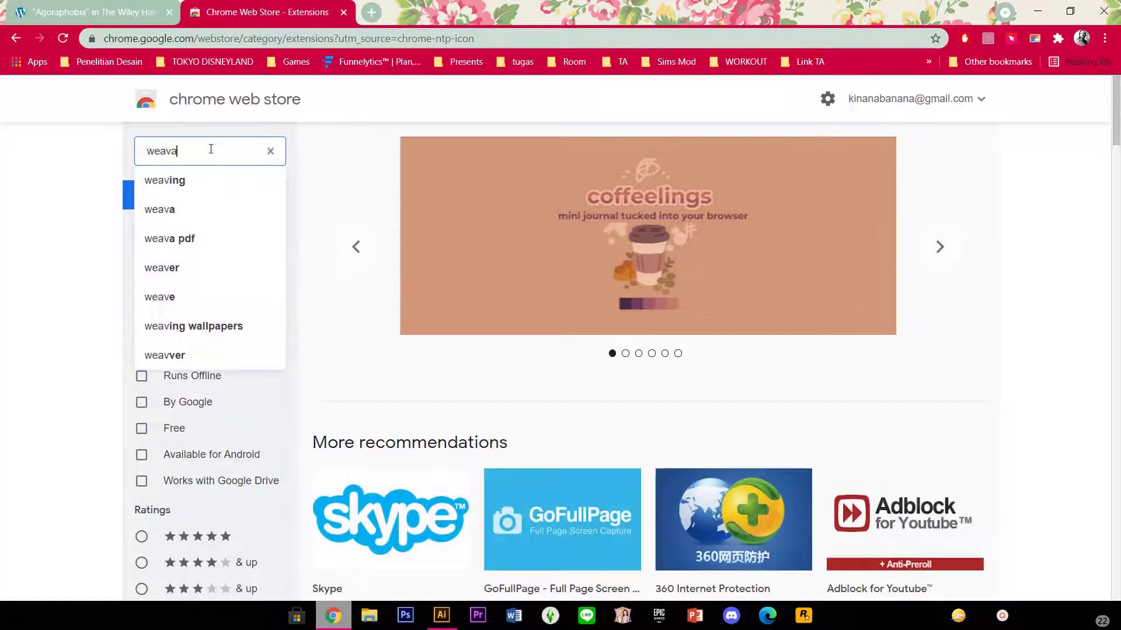
type(" highlighter")
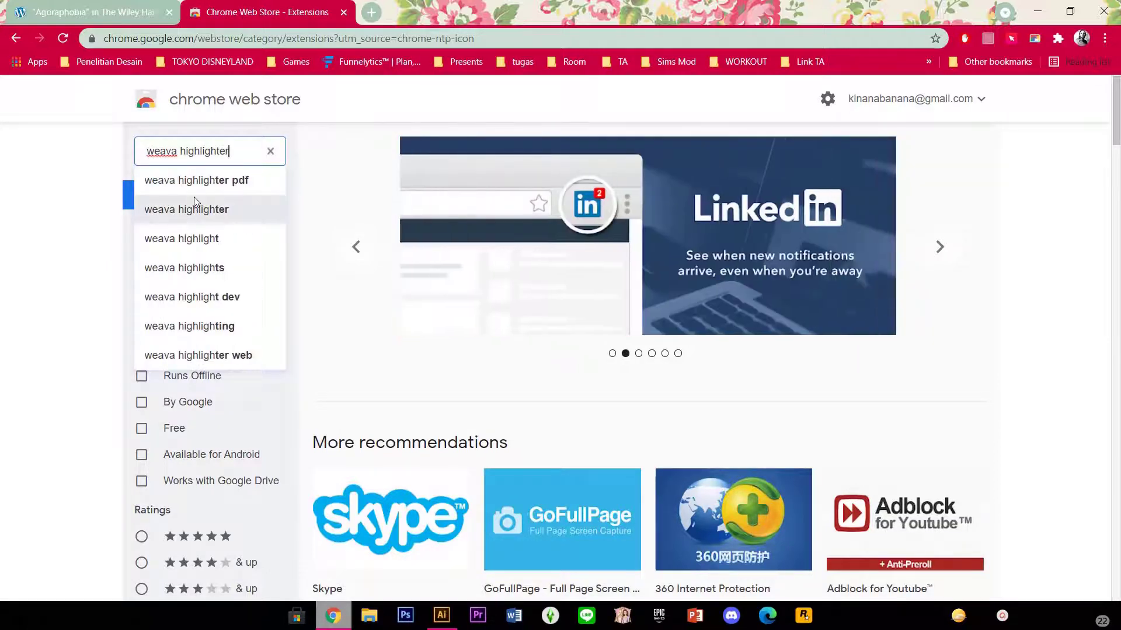
left_click(194, 209)
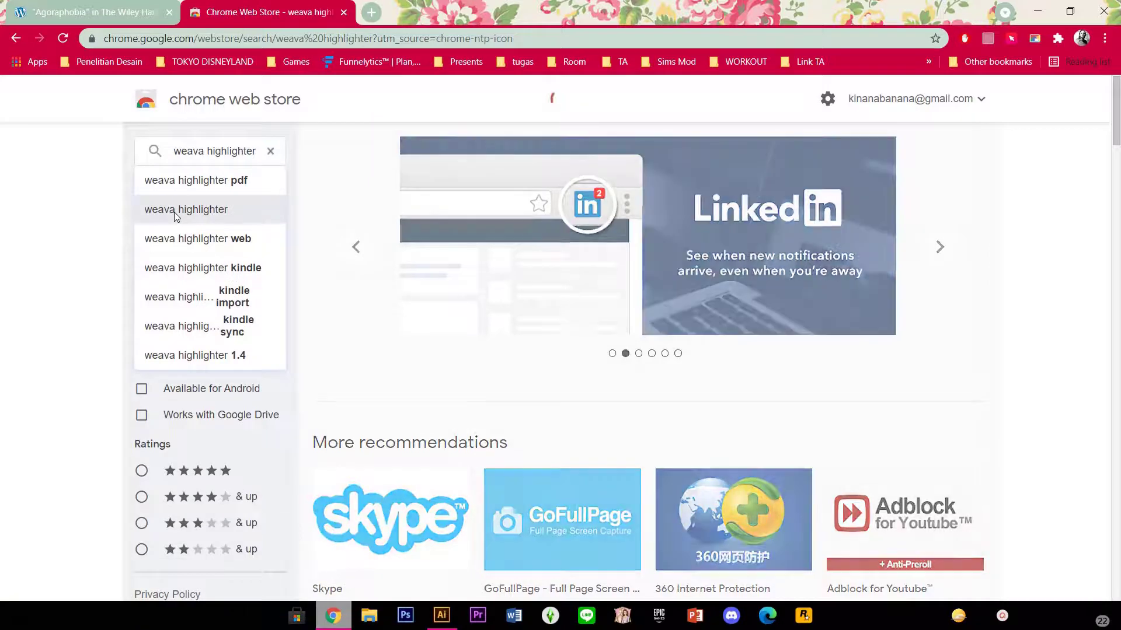
left_click(450, 259)
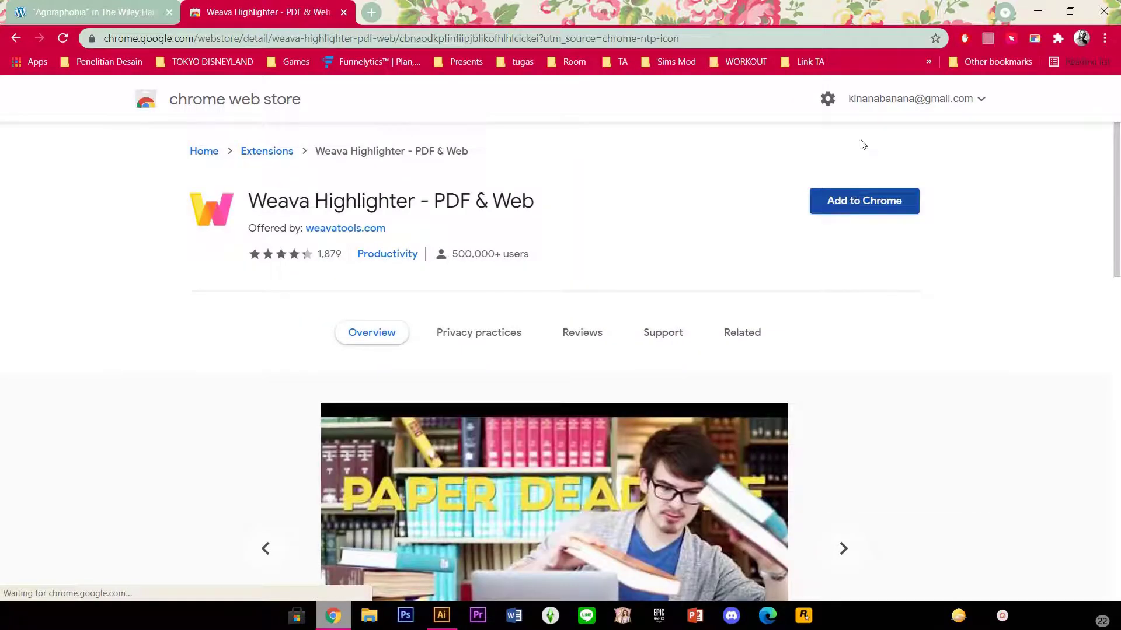
Step: Add Weava Highlighter to Chrome, confirm the extension, and check the Extensions menu
left_click(864, 200)
left_click(601, 186)
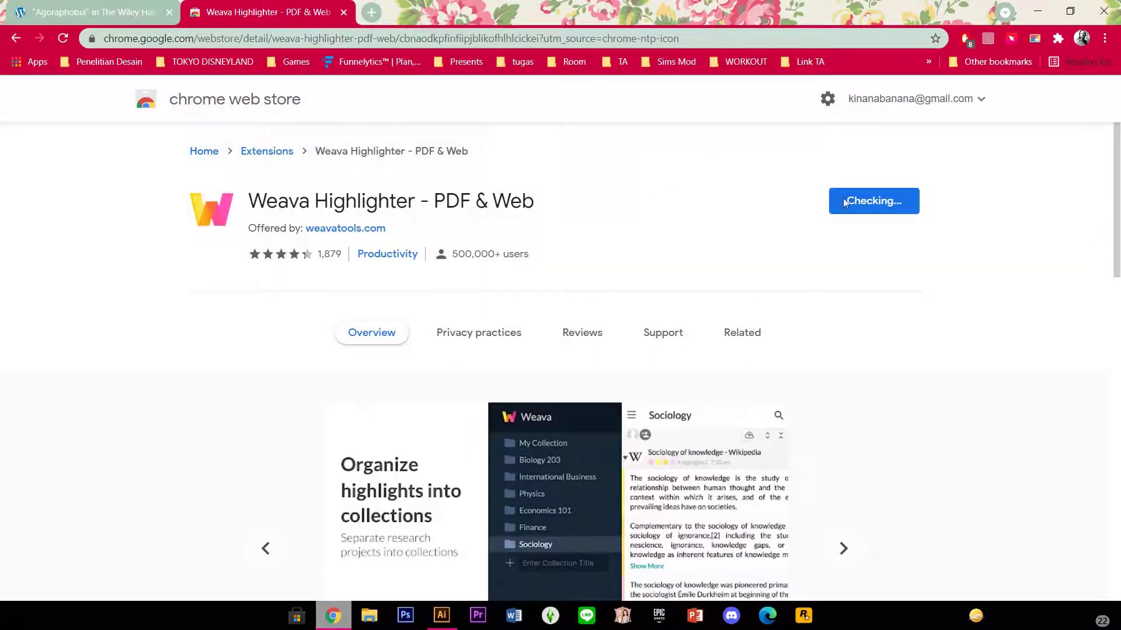
left_click(1058, 40)
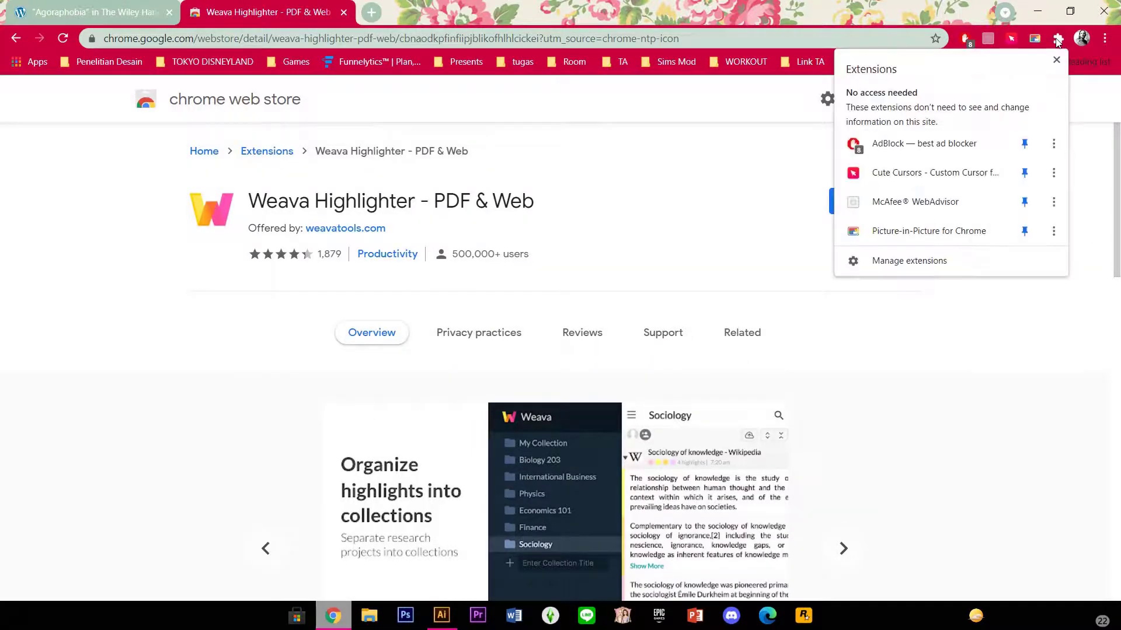
left_click(1058, 40)
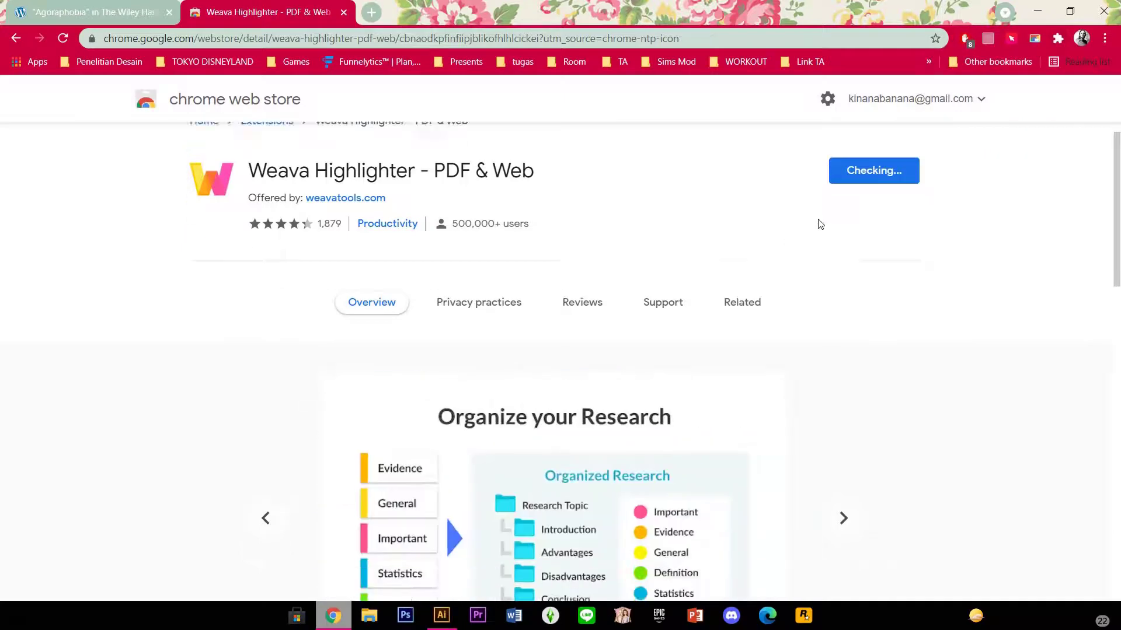
left_click(371, 13)
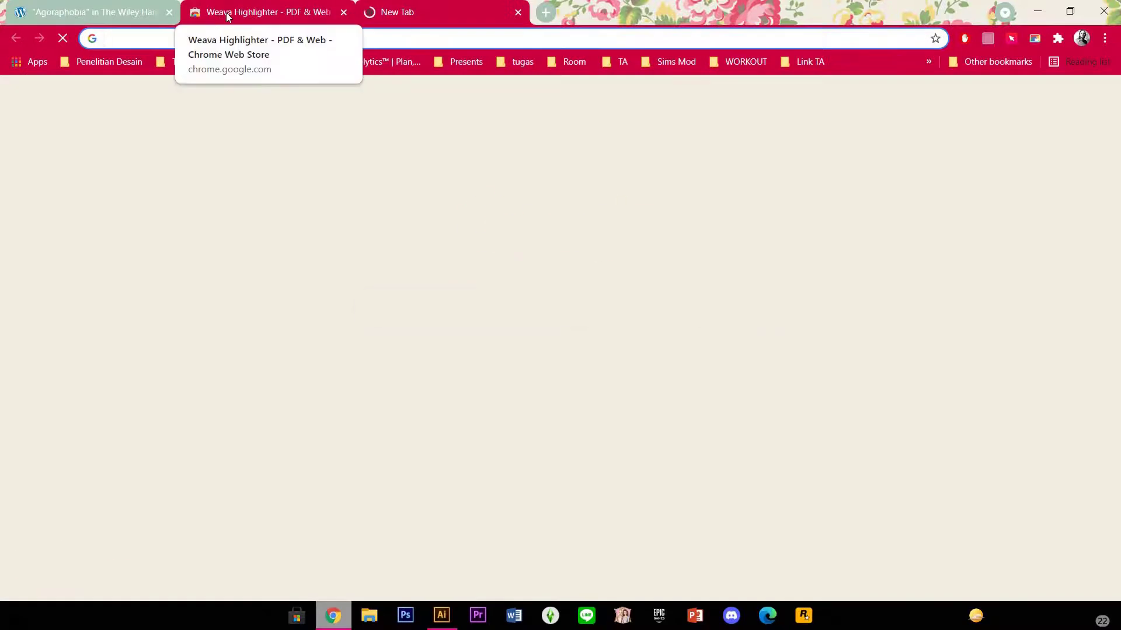
Step: On the Weava tab, block browser notifications and cancel Weava's notification dialog
left_click(228, 14)
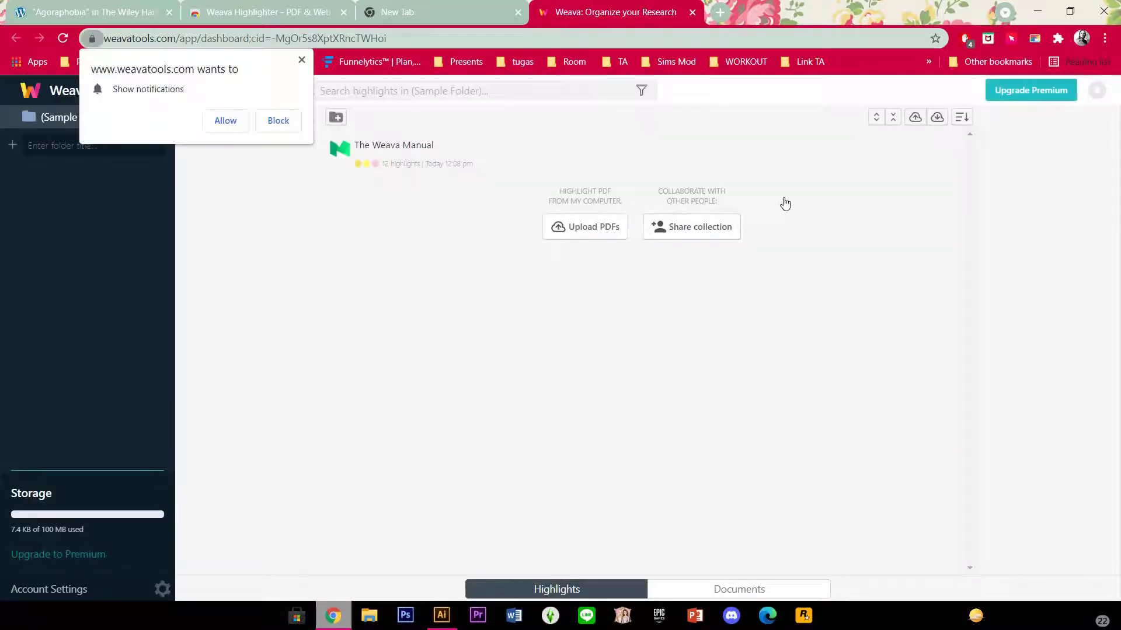
left_click(301, 60)
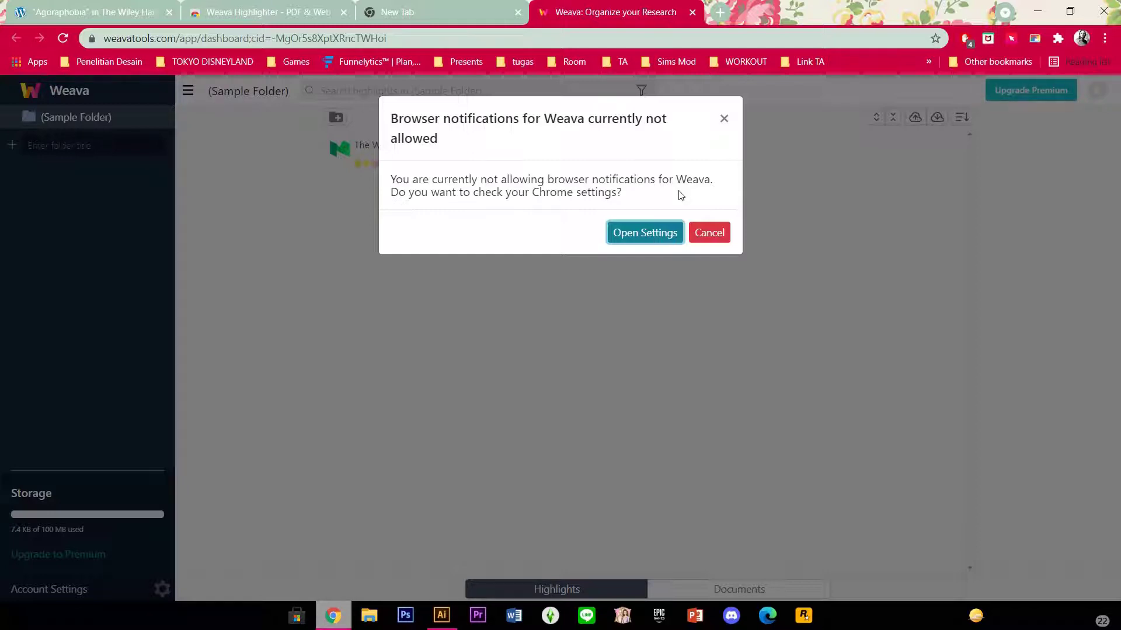
left_click(709, 233)
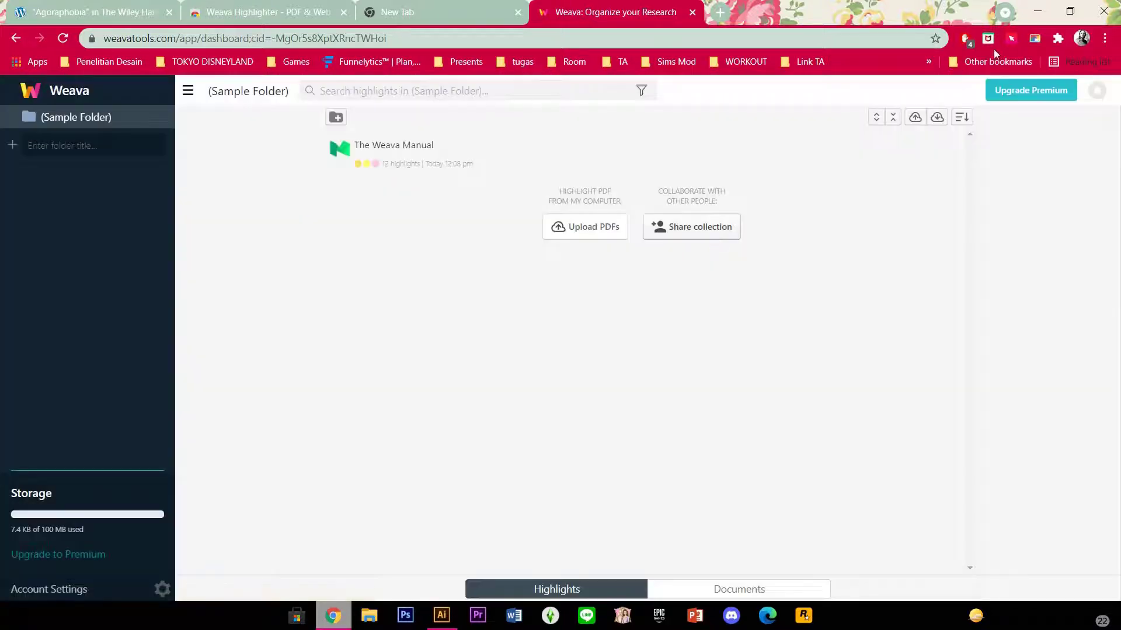
Step: Pin Weava Highlighter - PDF & Web to the Chrome toolbar from the Extensions menu
left_click(1060, 37)
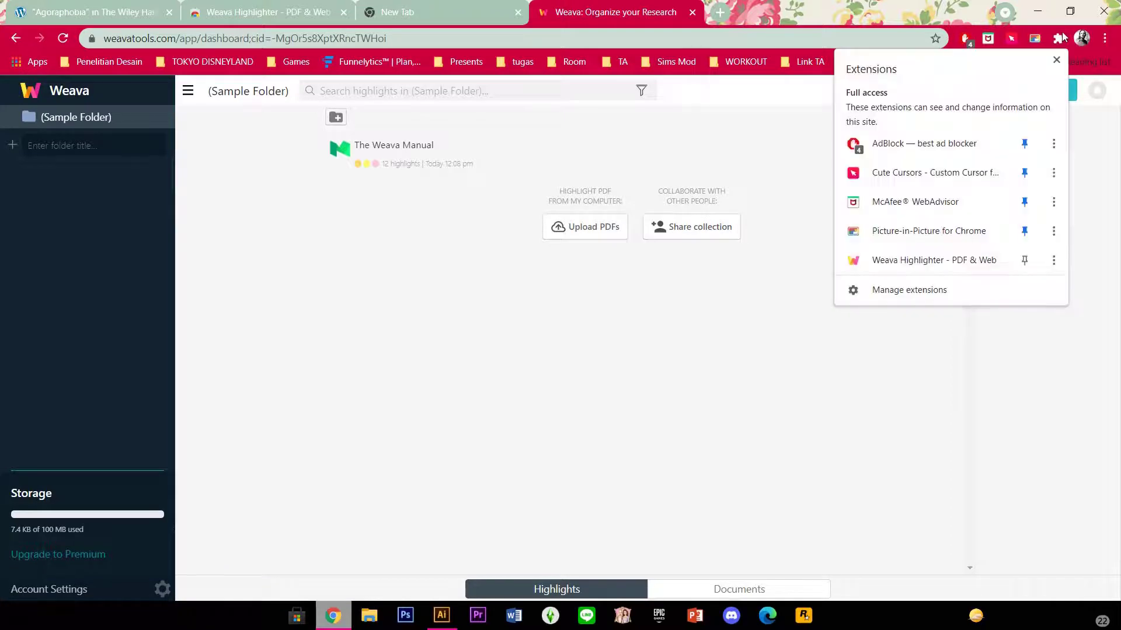
left_click(1025, 261)
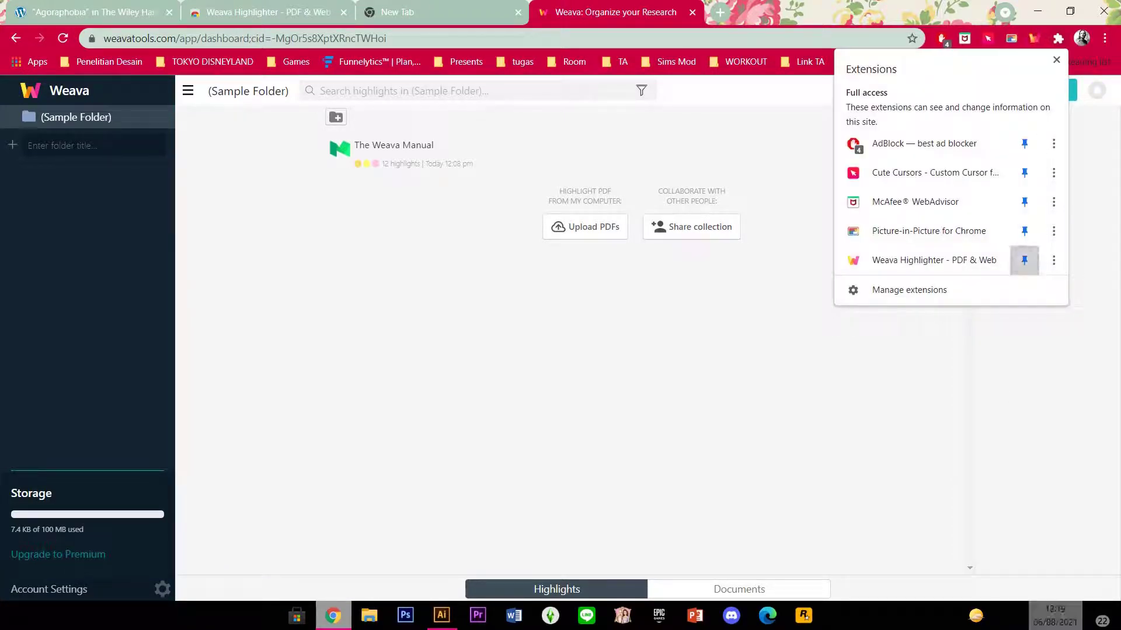
left_click(998, 614)
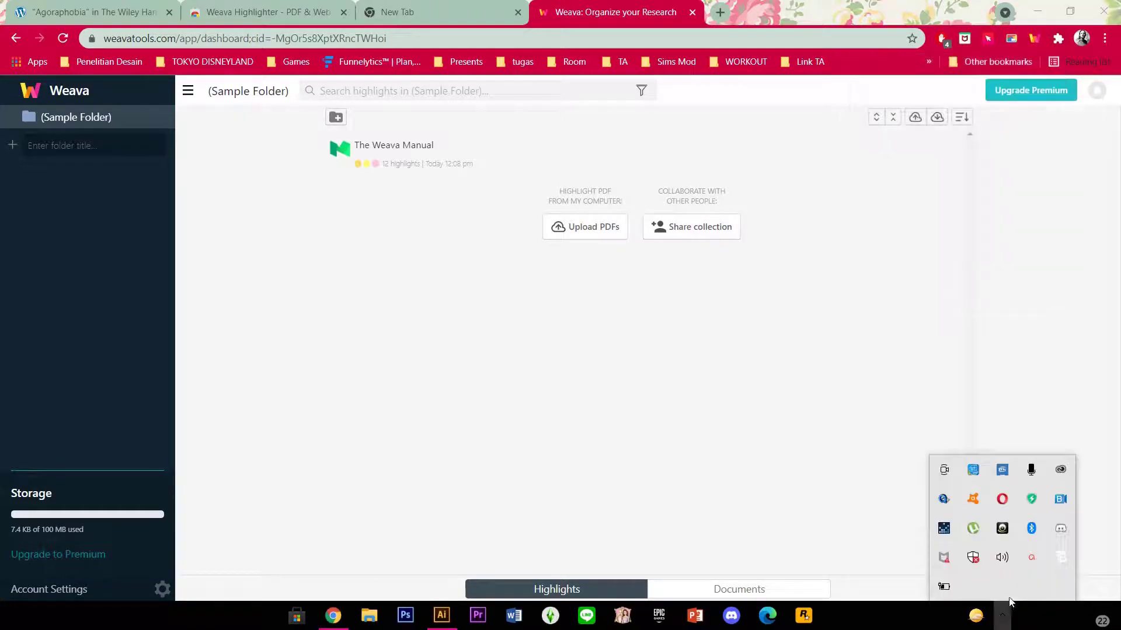
left_click(1022, 562)
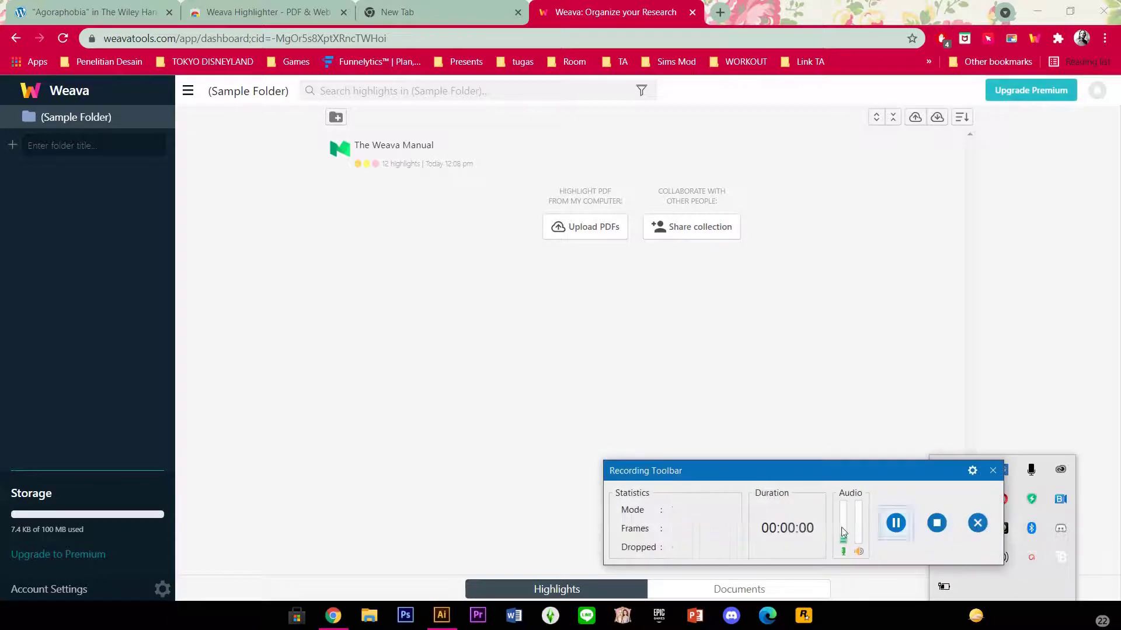
left_click(994, 473)
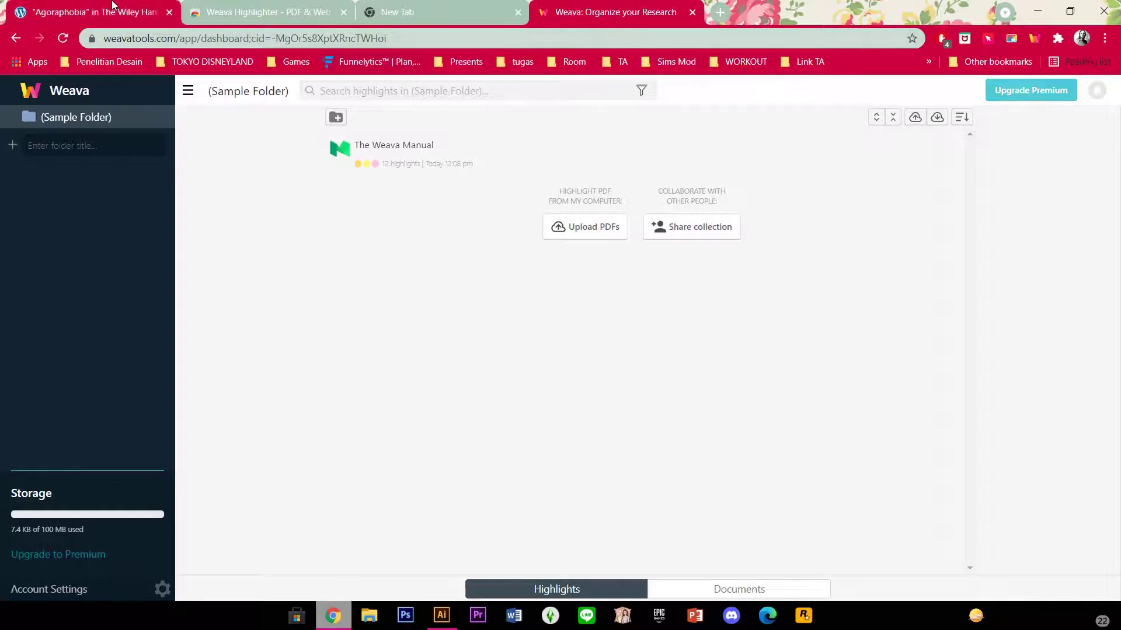
Step: Reopen the Agoraphobia PDF in Weava's viewer and scroll to the History of Agoraphobia section
left_click(117, 10)
scroll(750, 450, "down", 1)
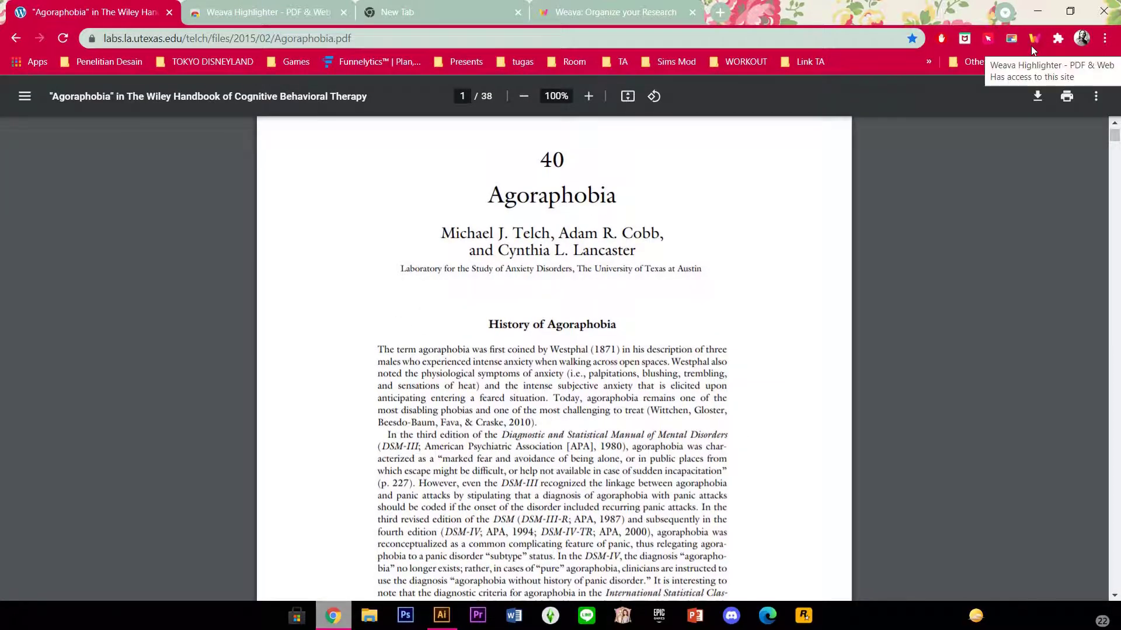
left_click(1032, 40)
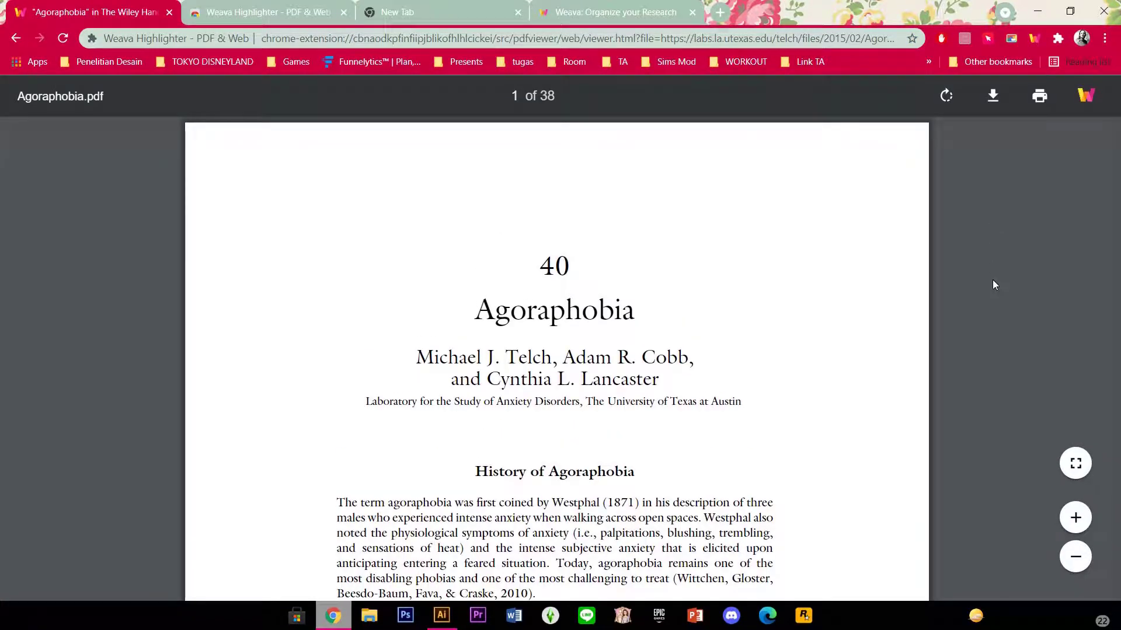
scroll(990, 261, "down", 5)
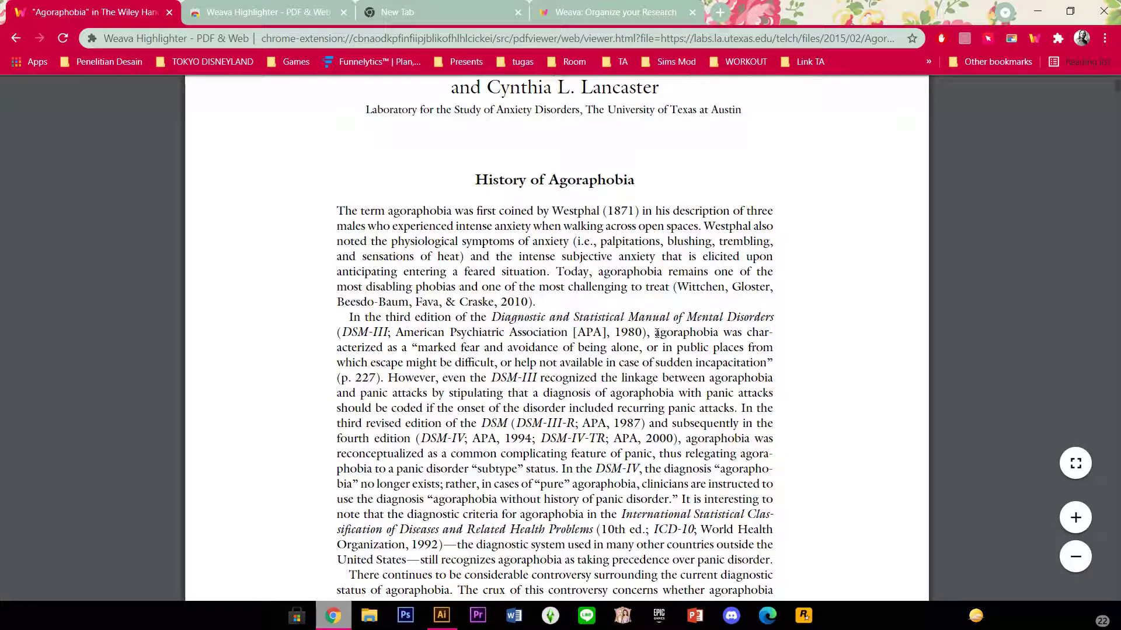
Step: Highlight in pink the DSM-III agoraphobia definition and the DSM-IV reconceptualization passage on page 1
mouse_move(654, 332)
left_mouse_down()
mouse_move(727, 362)
mouse_move(729, 351)
mouse_move(686, 338)
mouse_move(610, 339)
mouse_move(654, 334)
left_mouse_up()
left_click(648, 348)
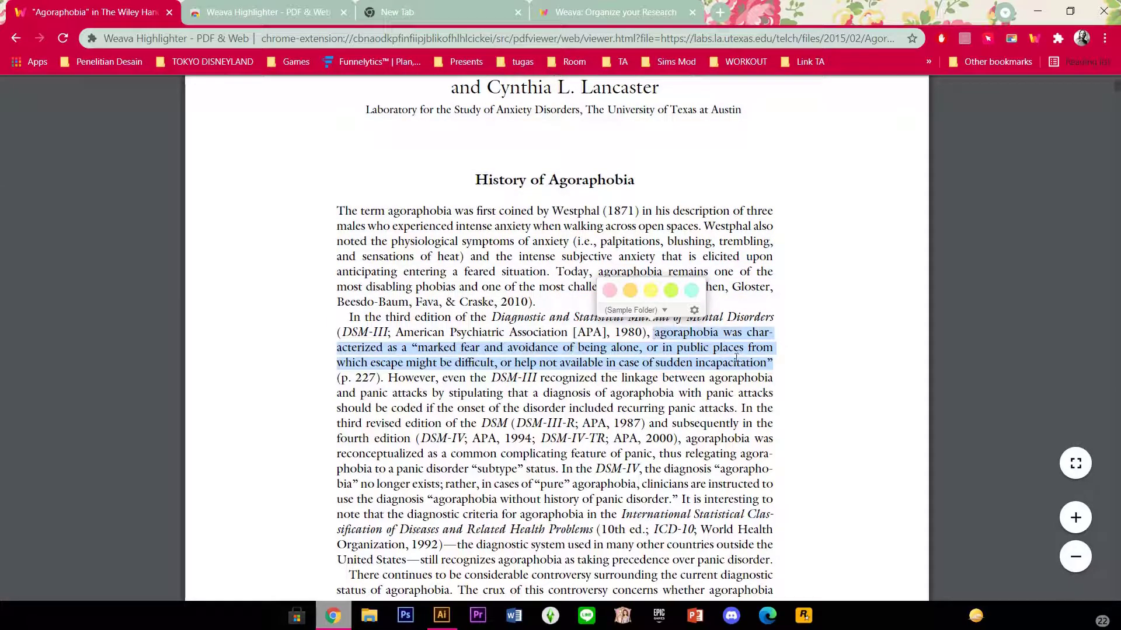
left_click(610, 290)
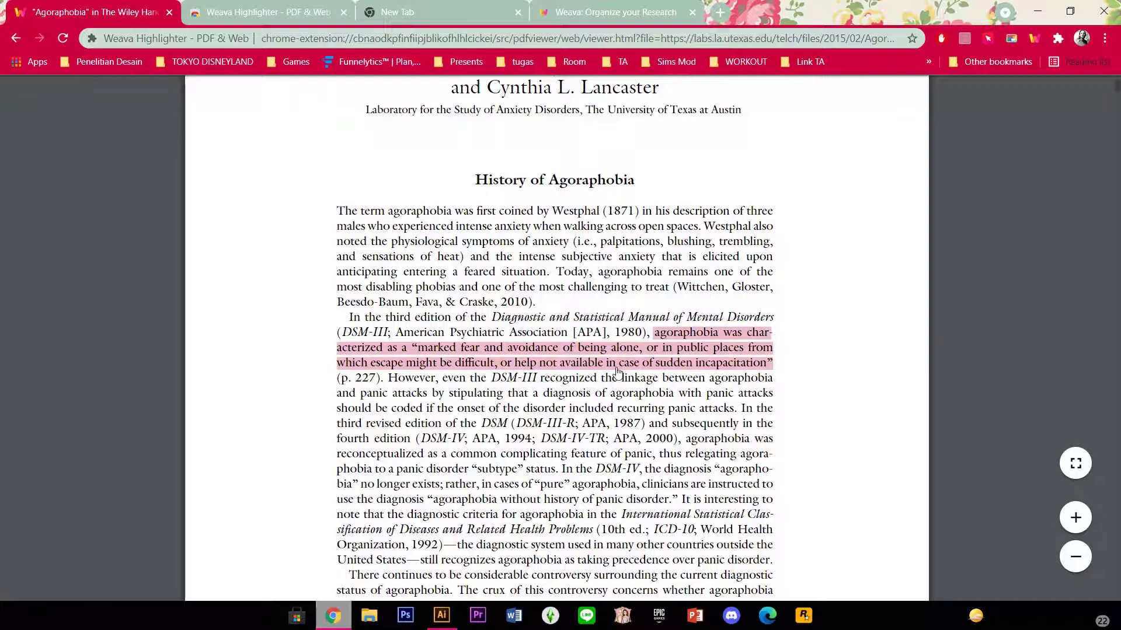
scroll(626, 357, "down", 3)
left_click_drag(693, 293, 677, 354)
left_click(635, 382)
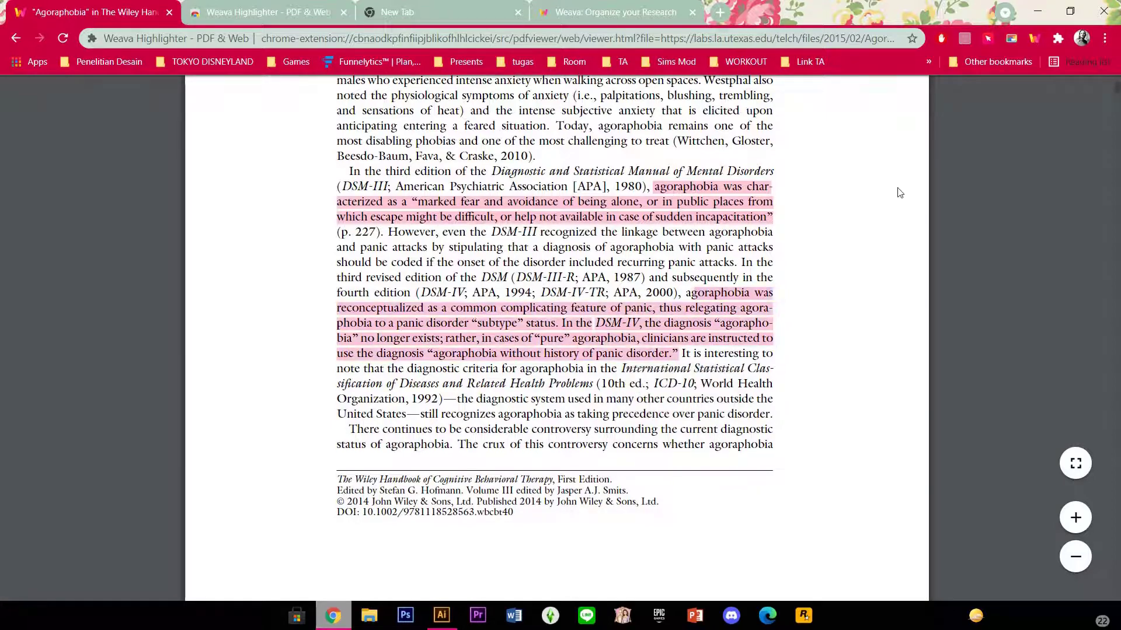
scroll(903, 202, "up", 1)
scroll(903, 201, "up", 1)
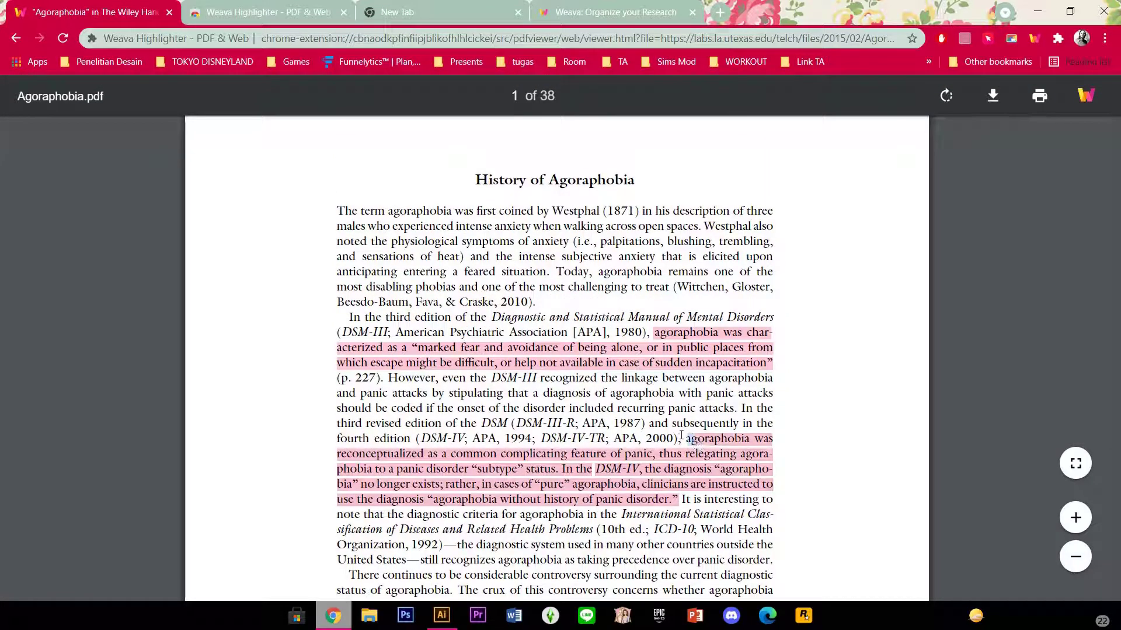
Step: Remove and reapply the pink highlight on the DSM-IV reconceptualization passage
left_click_drag(681, 435, 678, 506)
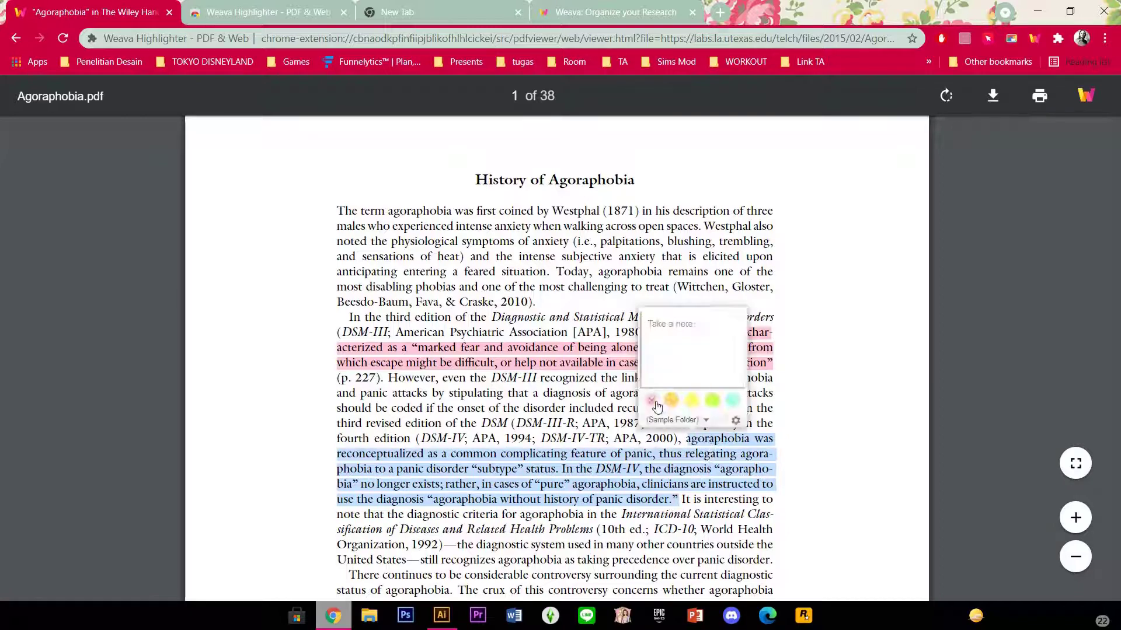
left_click(653, 402)
left_click_drag(684, 437, 672, 496)
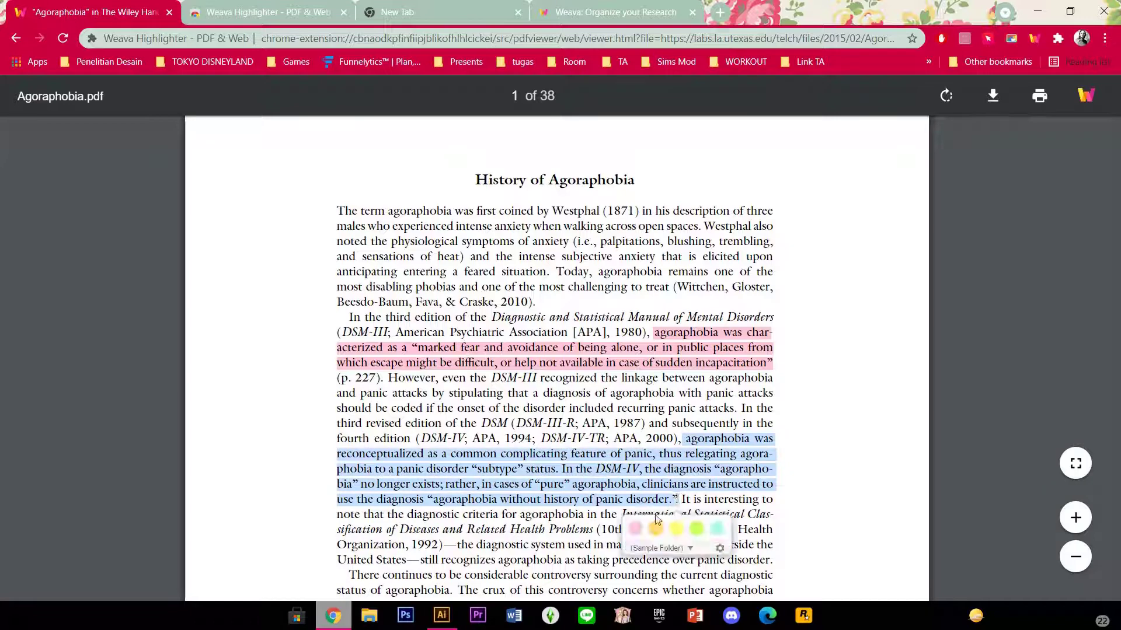
left_click(643, 527)
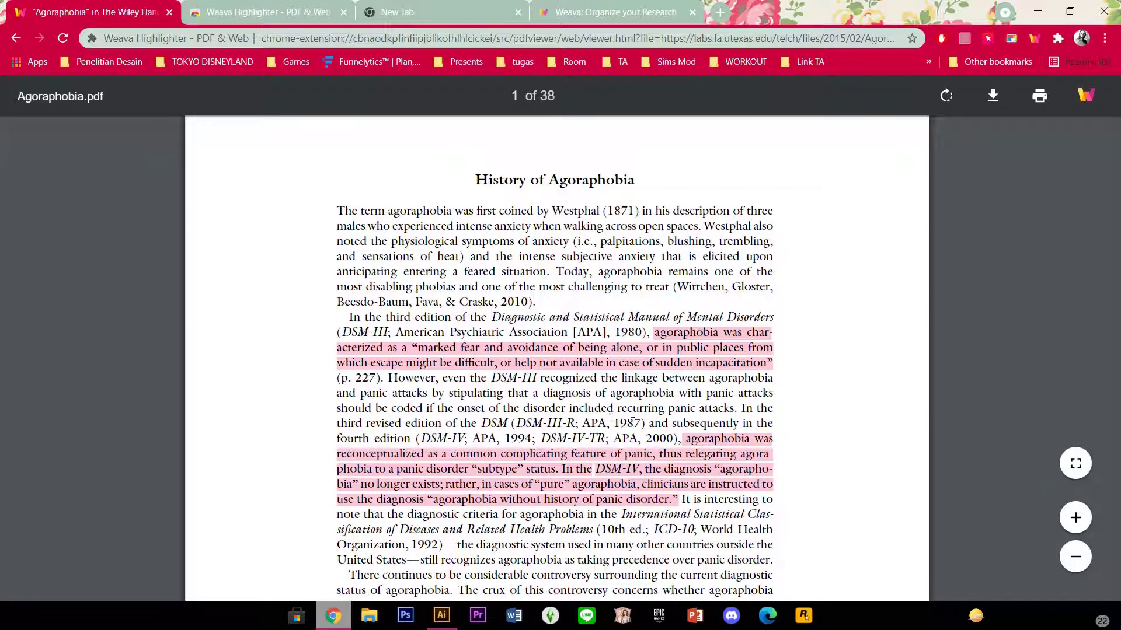
Step: Highlight the '(DSM-III-R; APA, 1987)' citation, then delete that teal highlight
left_click_drag(645, 423, 512, 424)
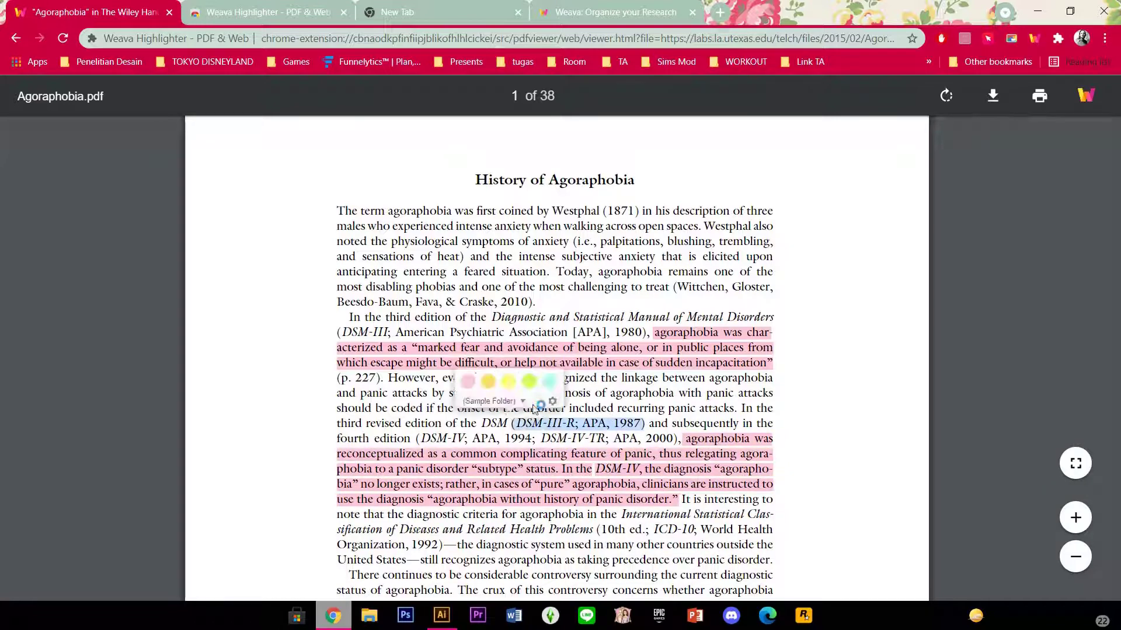
left_click_drag(643, 426, 512, 426)
left_click(542, 423)
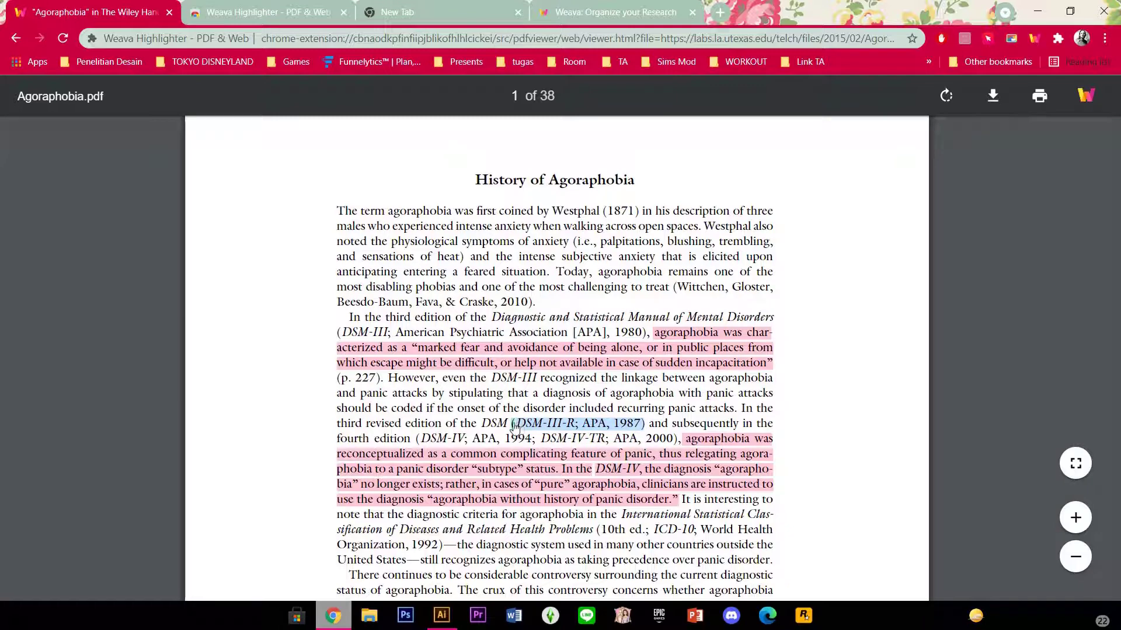
left_click(604, 428)
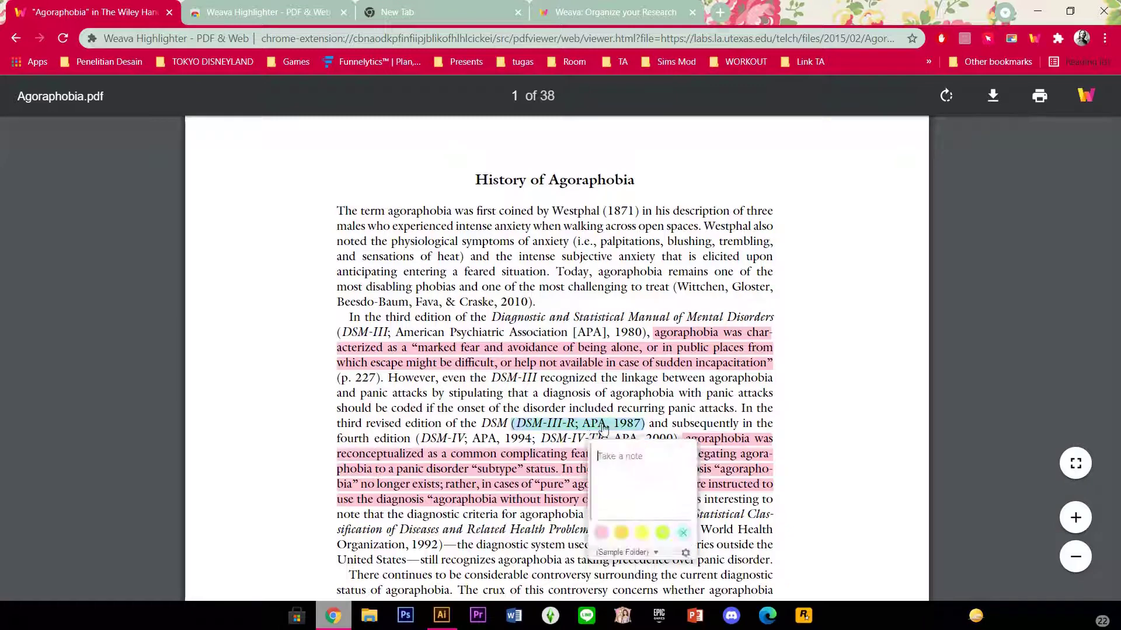
left_click(685, 534)
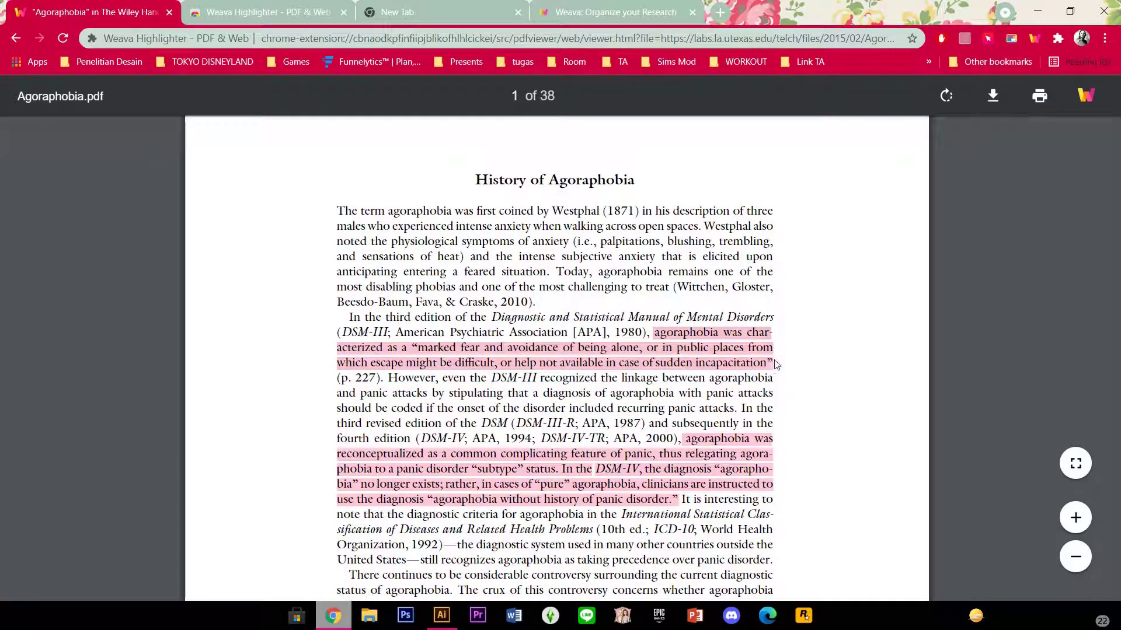
Step: Add the notes 'Agoraphobia definition' and 'Agoraphobia' to the first and second pink highlights
left_click(769, 366)
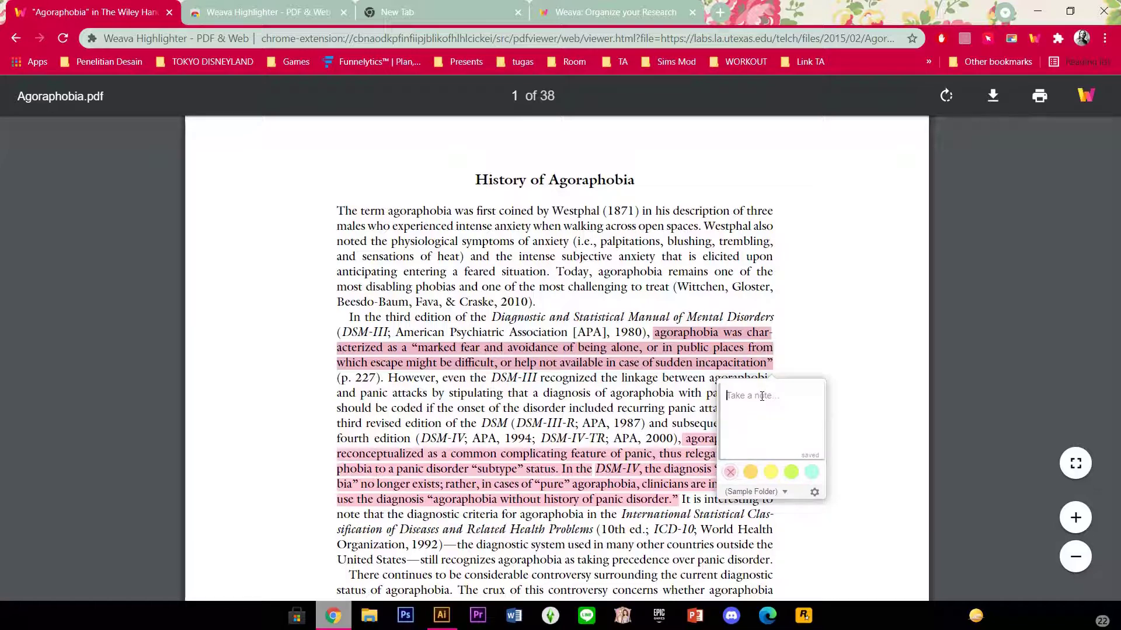
type("Agorap")
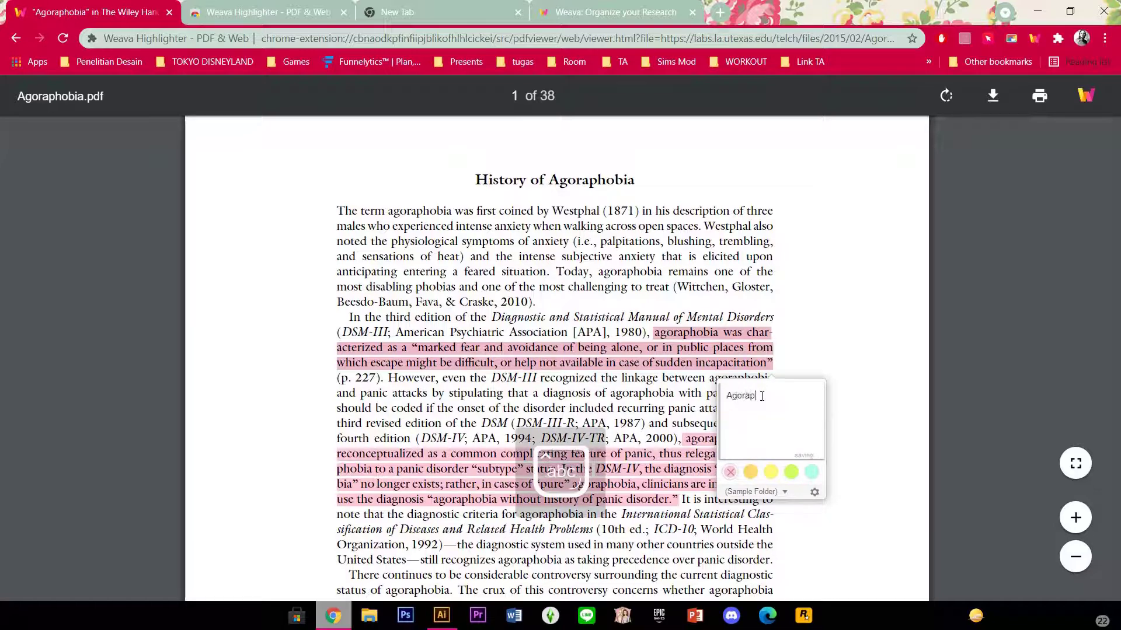
type("hia d")
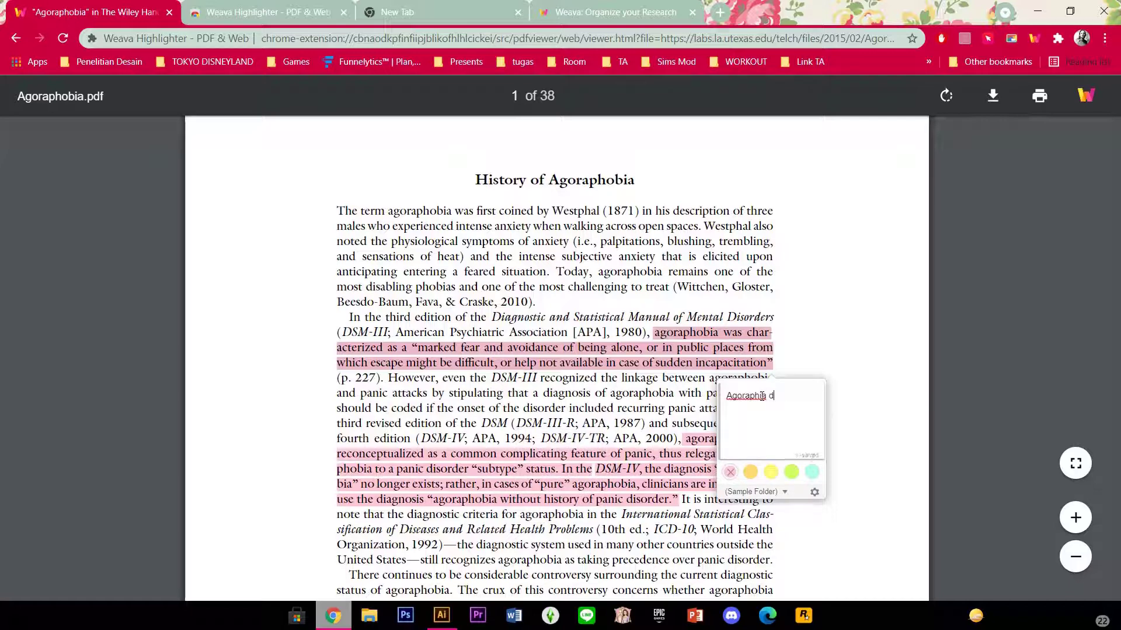
type("efinition ")
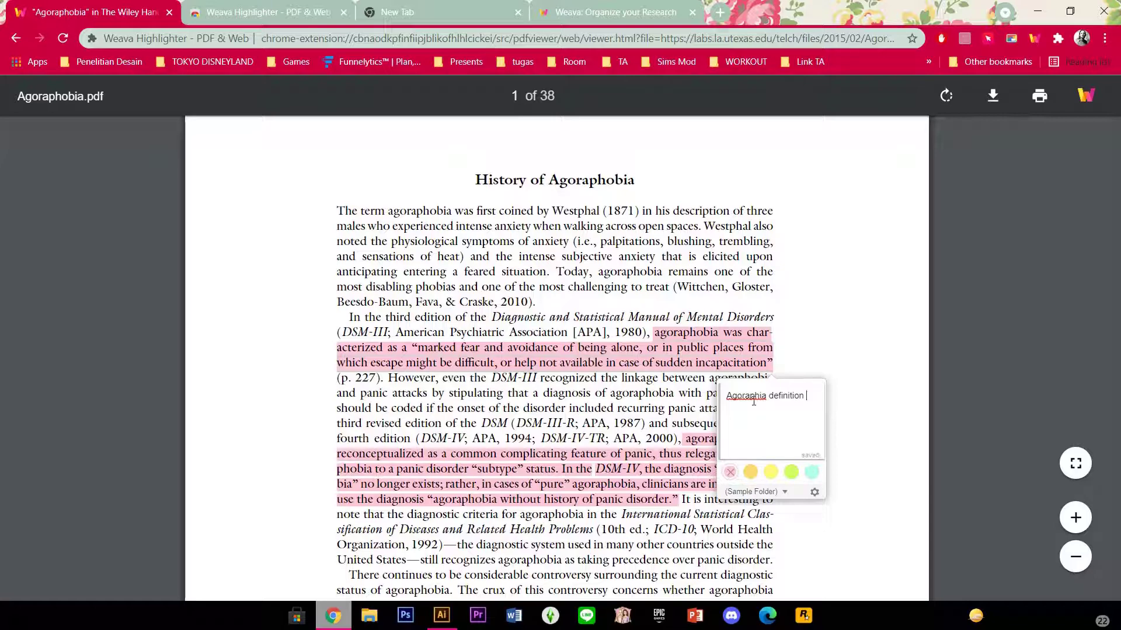
type("ob")
left_click(860, 384)
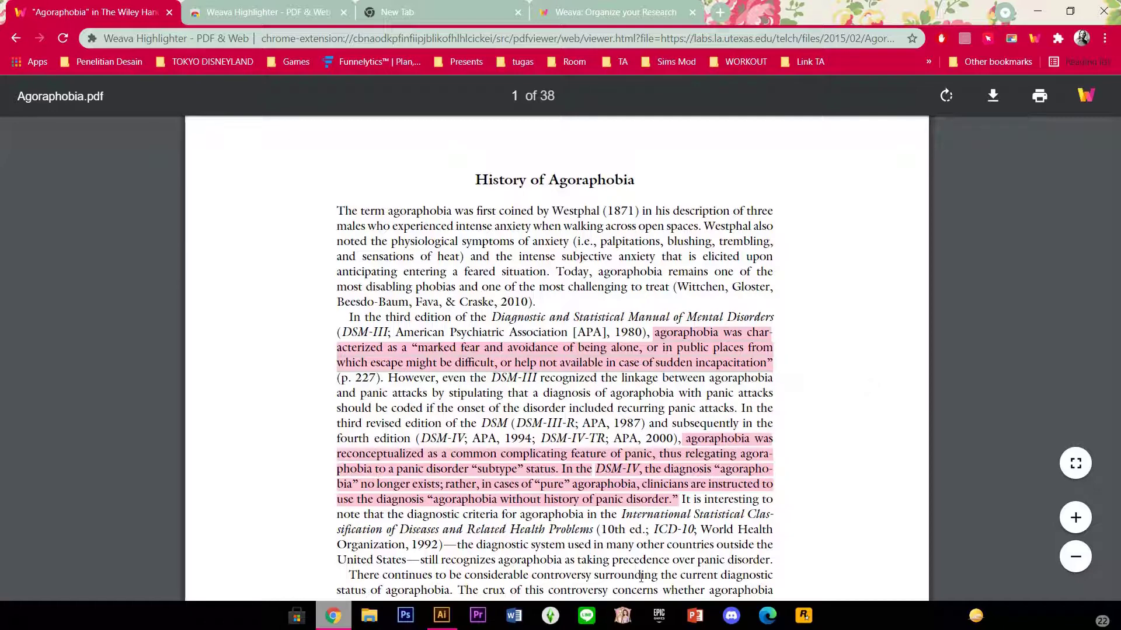
left_click(728, 470)
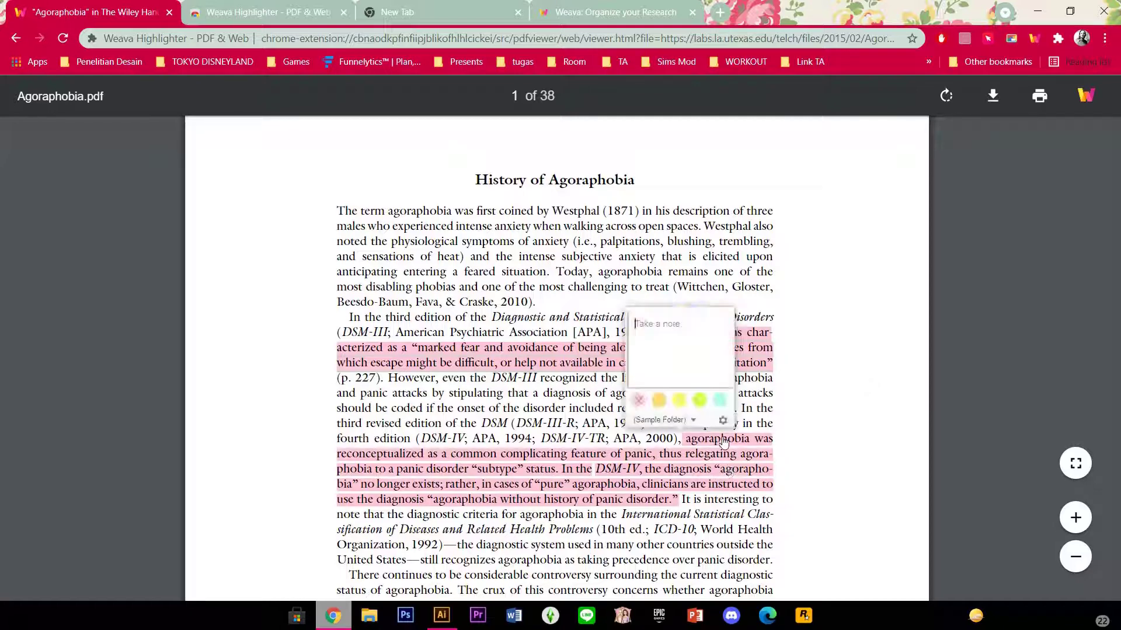
left_click(685, 356)
type("Ago")
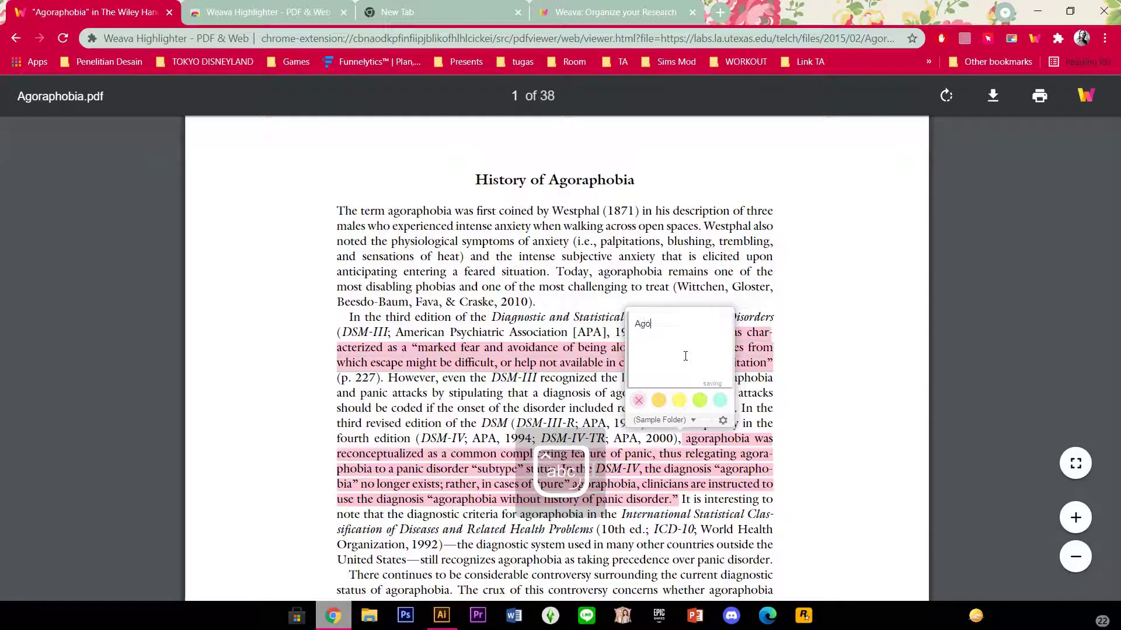
type("raphobia")
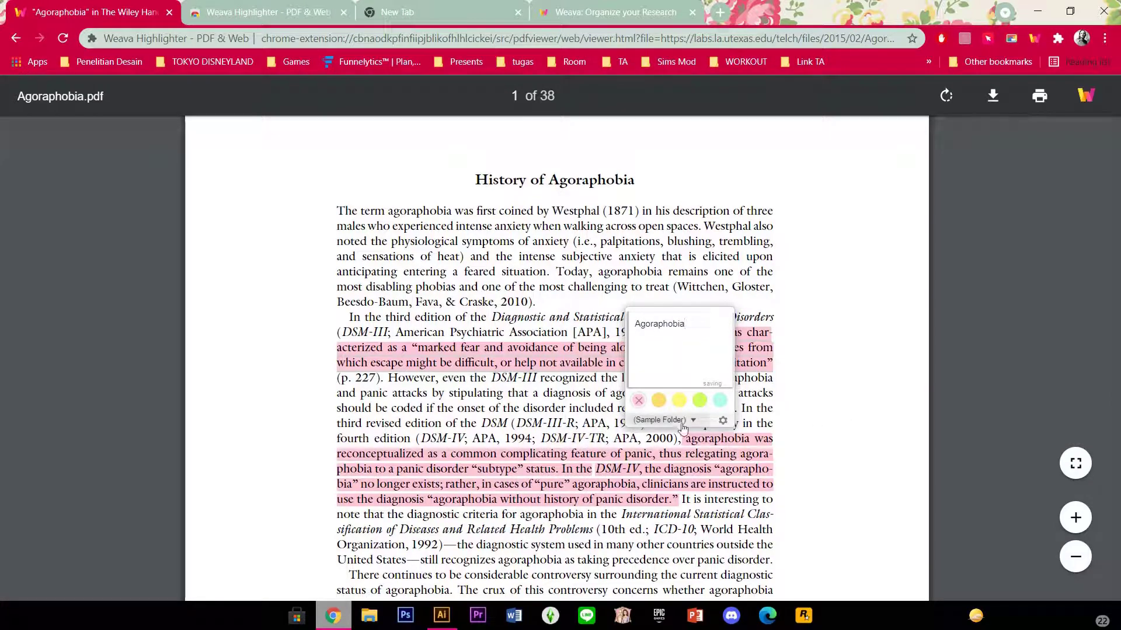
left_click(887, 412)
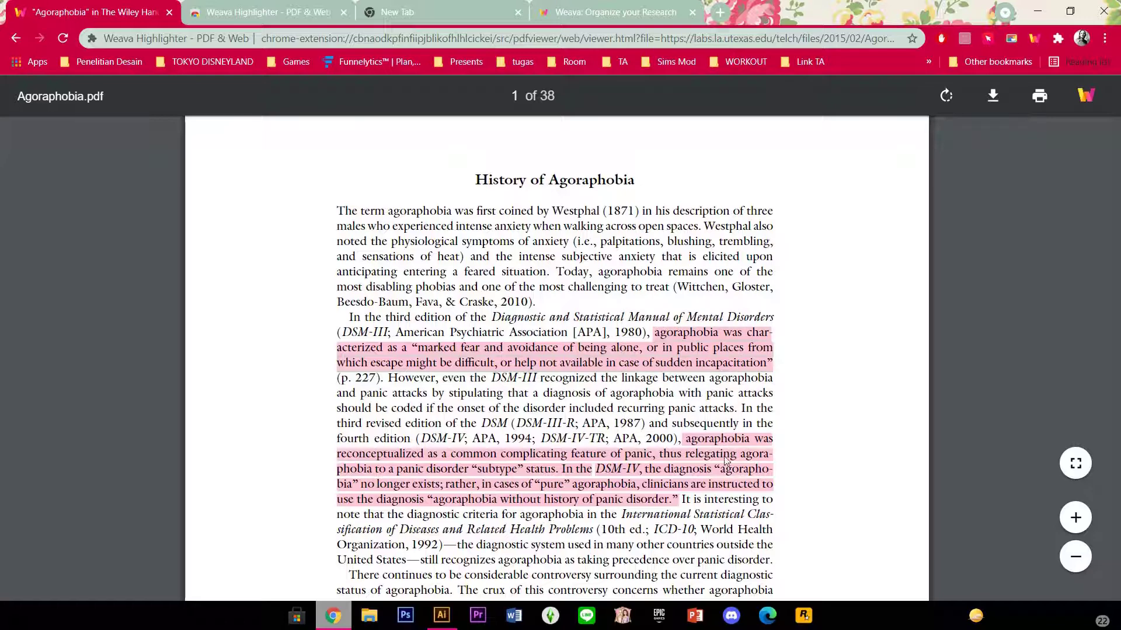
left_click(697, 363)
Step: In the Weava sidebar, rename Sample Folder to 'Agoraphobia' and save
left_click(751, 493)
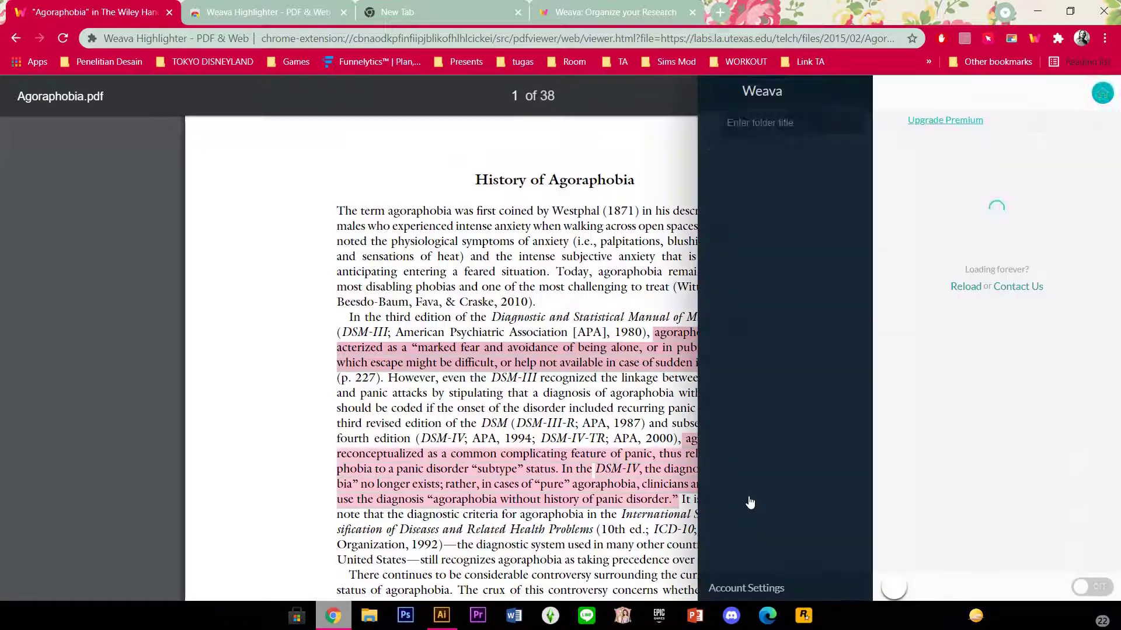
mouse_move(777, 126)
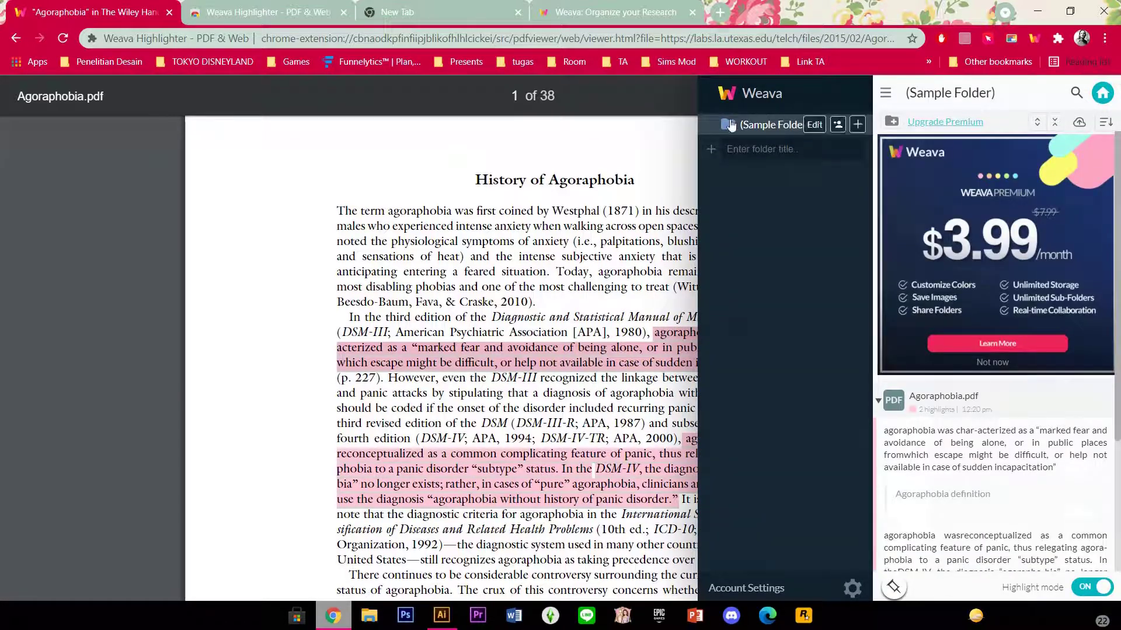
left_click(815, 126)
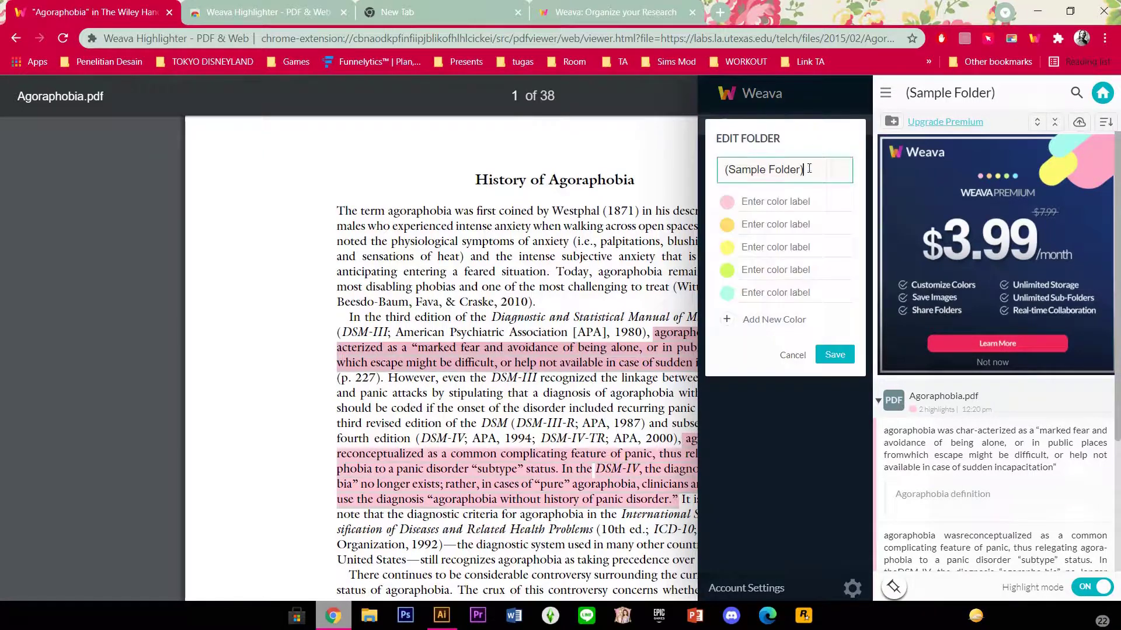
type("Agoraphobia")
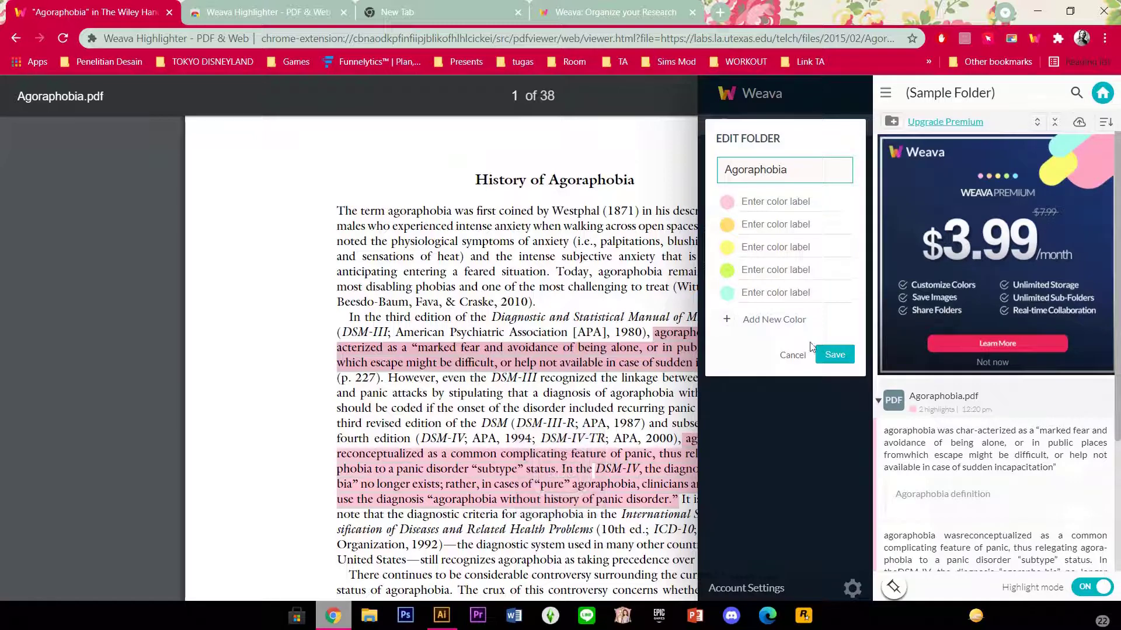
left_click(824, 356)
left_click(740, 153)
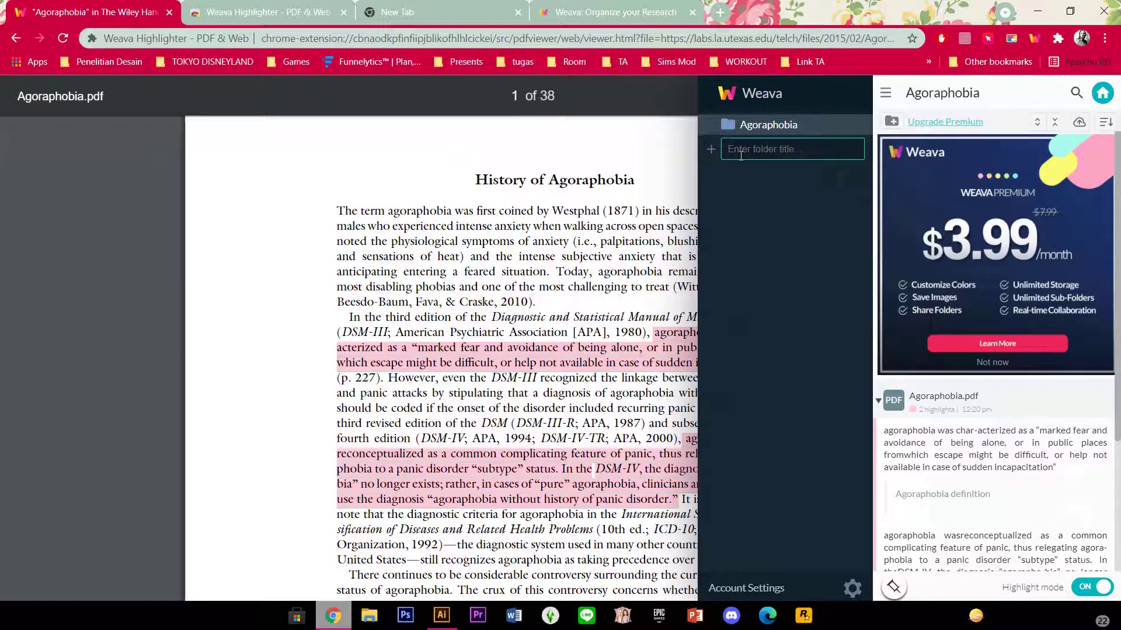
Step: Create a new Weava folder named 'DSM'
key("Caps_Lock")
type("DSM")
key("Caps_Lock")
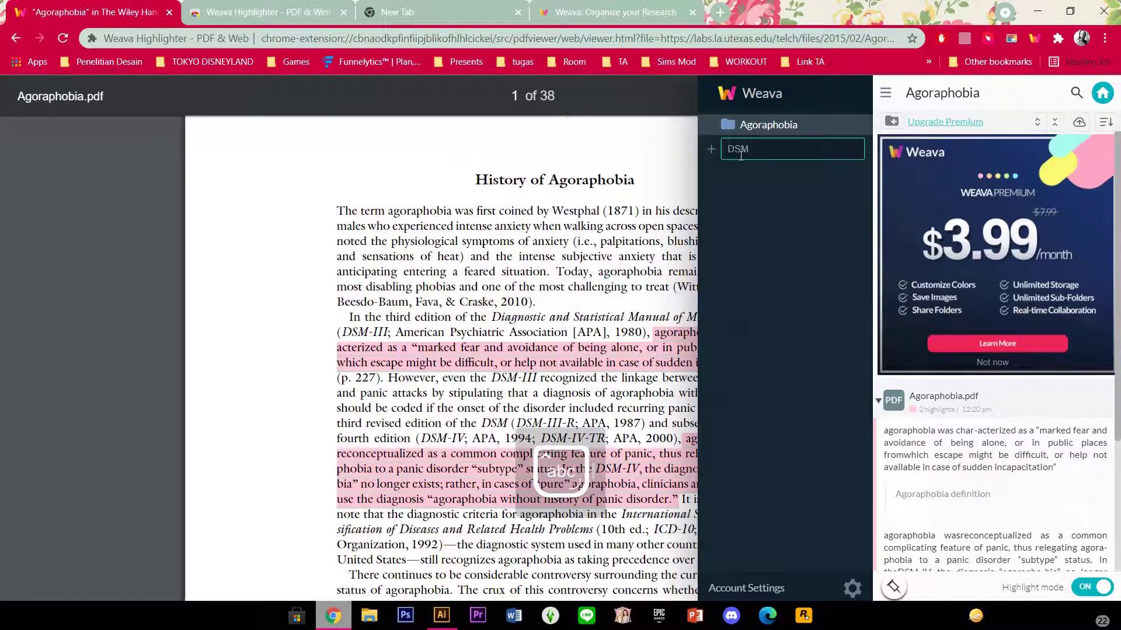
key("Return")
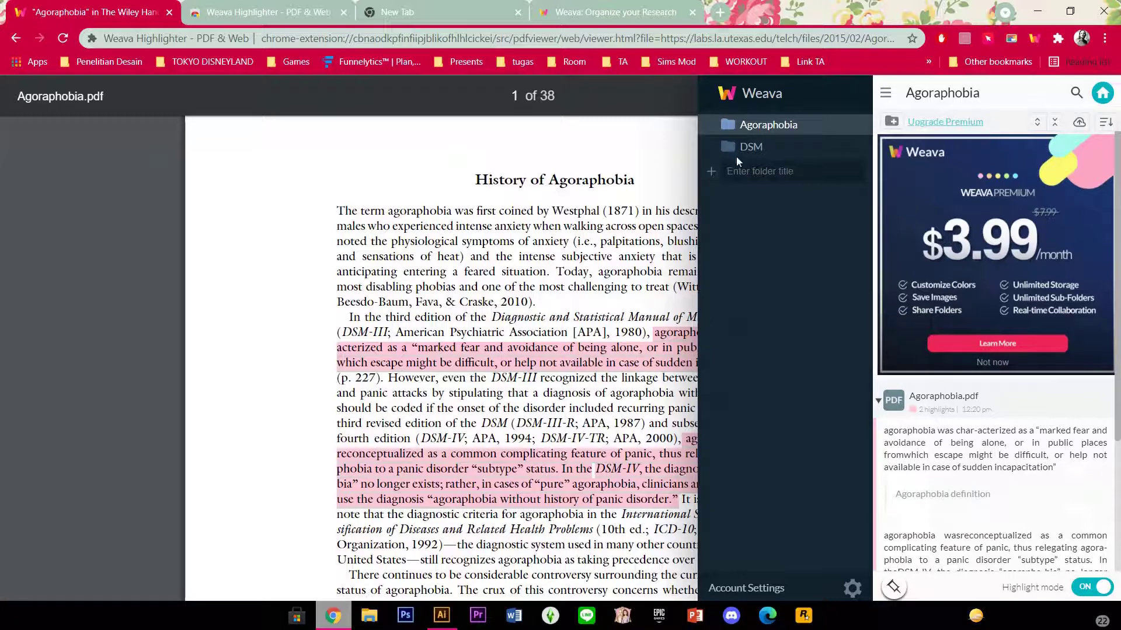
Step: Make the DSM folder active and close the Weava sidebar over the PDF
mouse_move(751, 151)
left_click(751, 149)
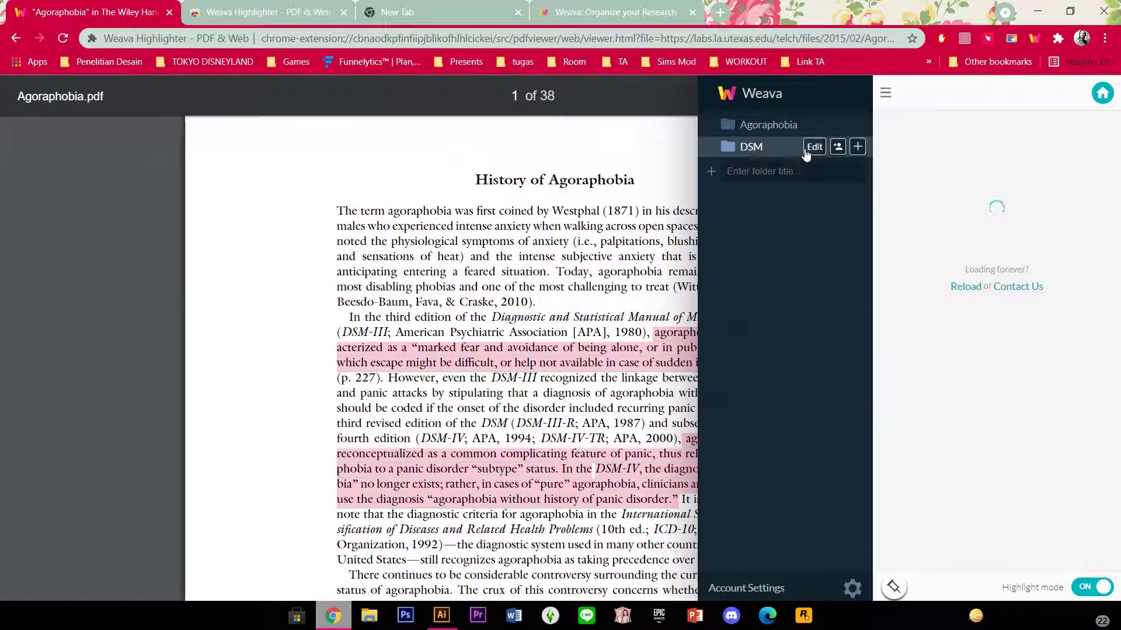
left_click(449, 322)
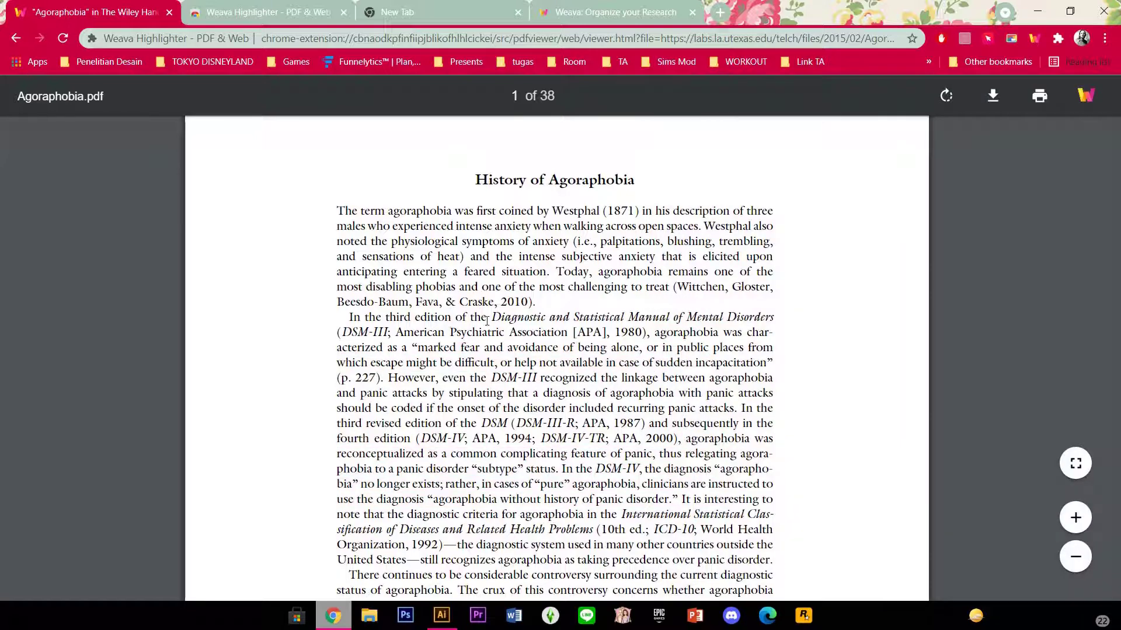
Step: Highlight the DSM-III, DSM-III-R and DSM-IV/DSM-IV-TR citations in teal
left_click_drag(491, 318, 661, 345)
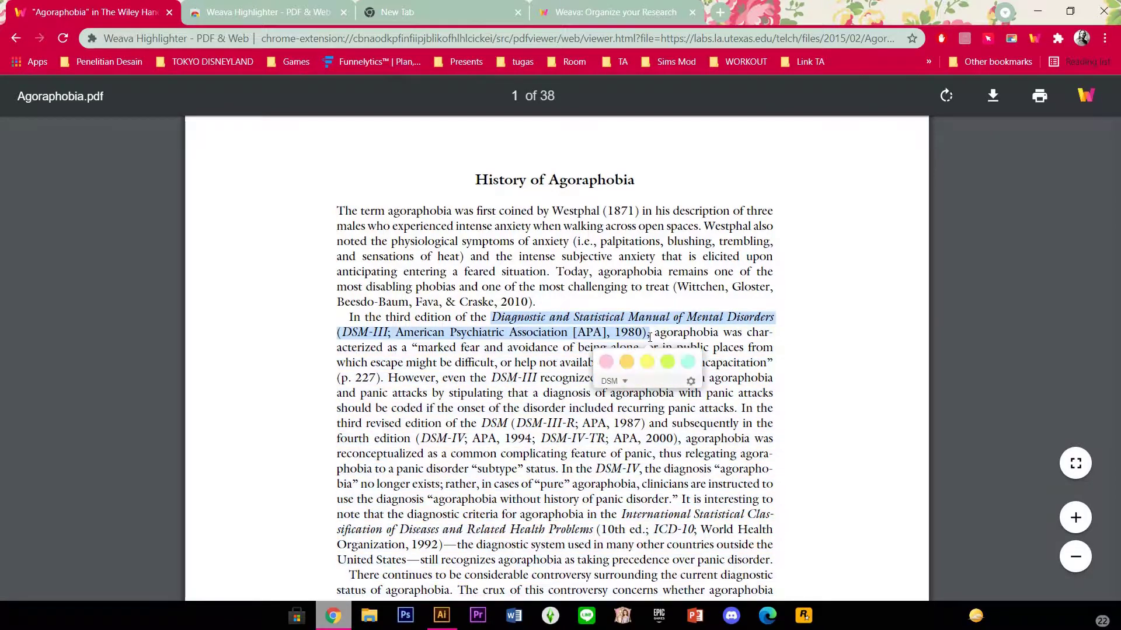
left_click(686, 363)
scroll(645, 360, "down", 2)
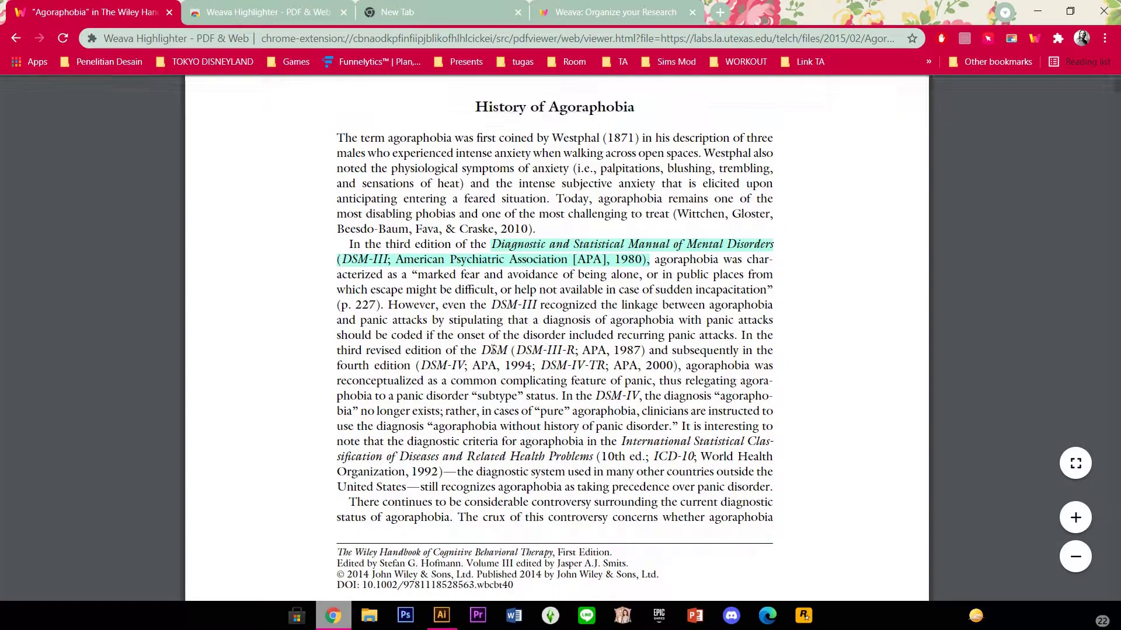
left_click_drag(484, 351, 646, 352)
left_click(680, 381)
left_click_drag(411, 366, 677, 367)
left_click(717, 403)
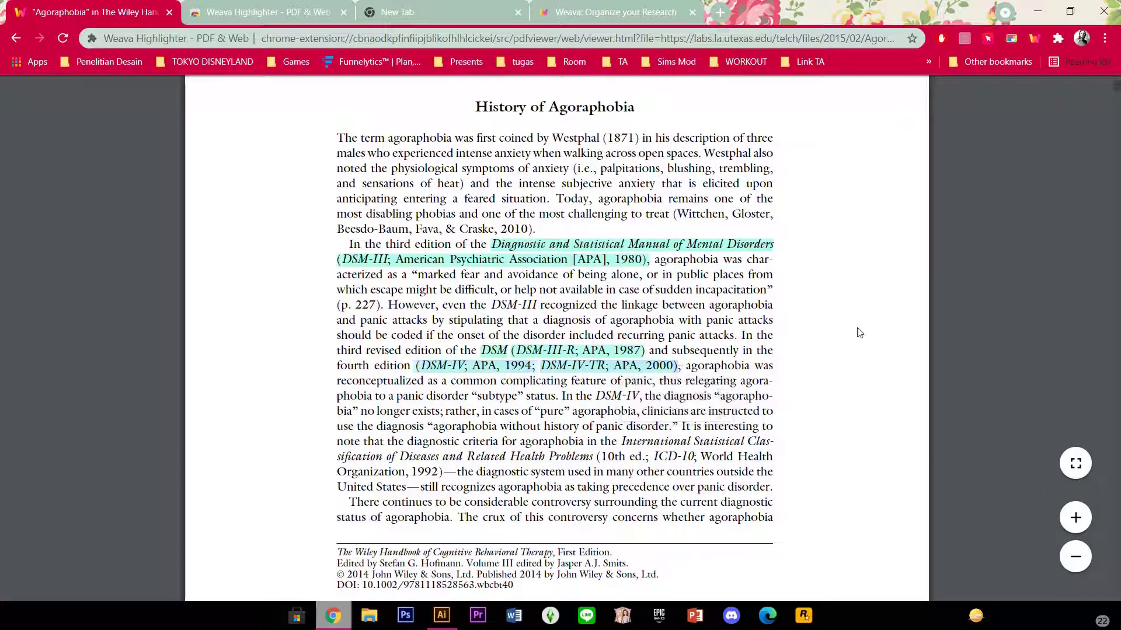
scroll(839, 387, "up", 5)
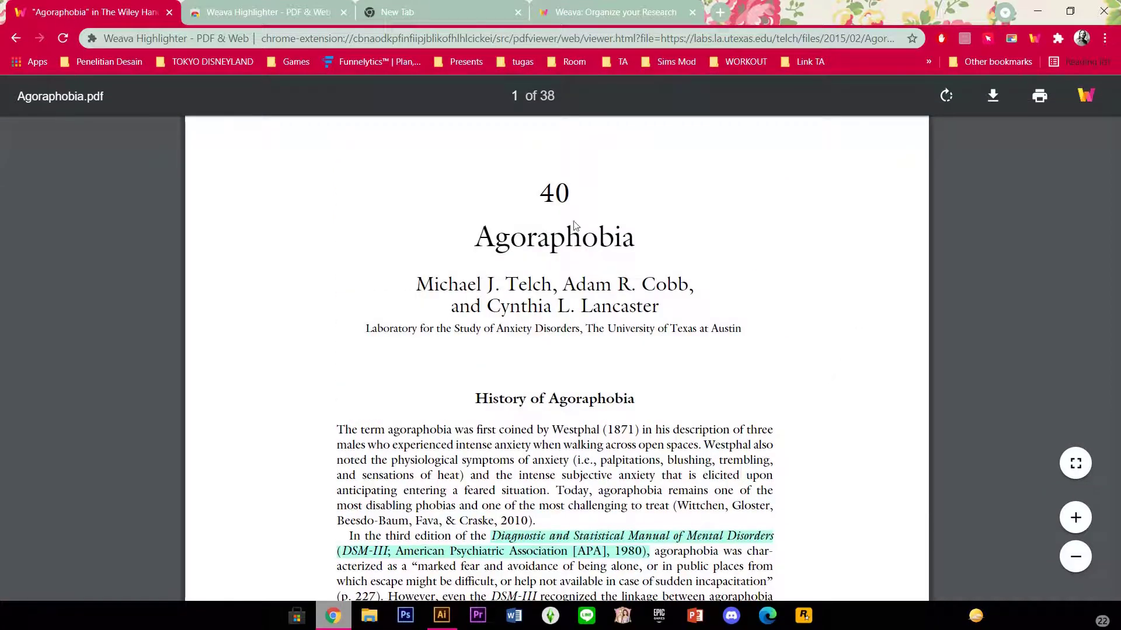
Step: Open the 'What Are Beta Blockers' bookmark from Penelitian Desain and show the Weava panel
left_click(69, 65)
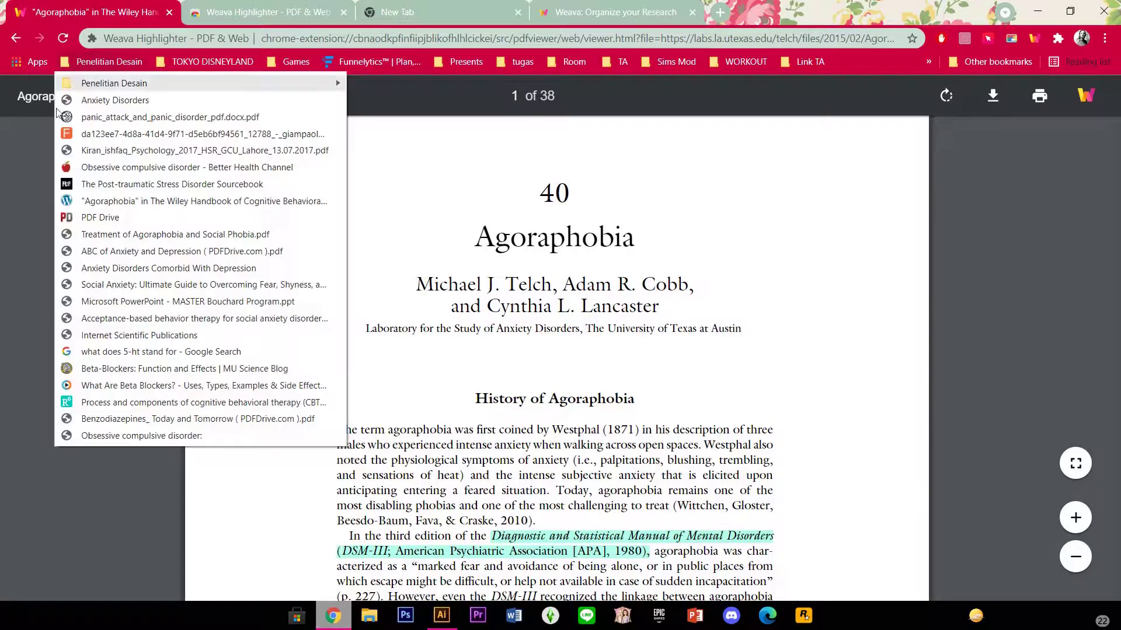
left_click(129, 391)
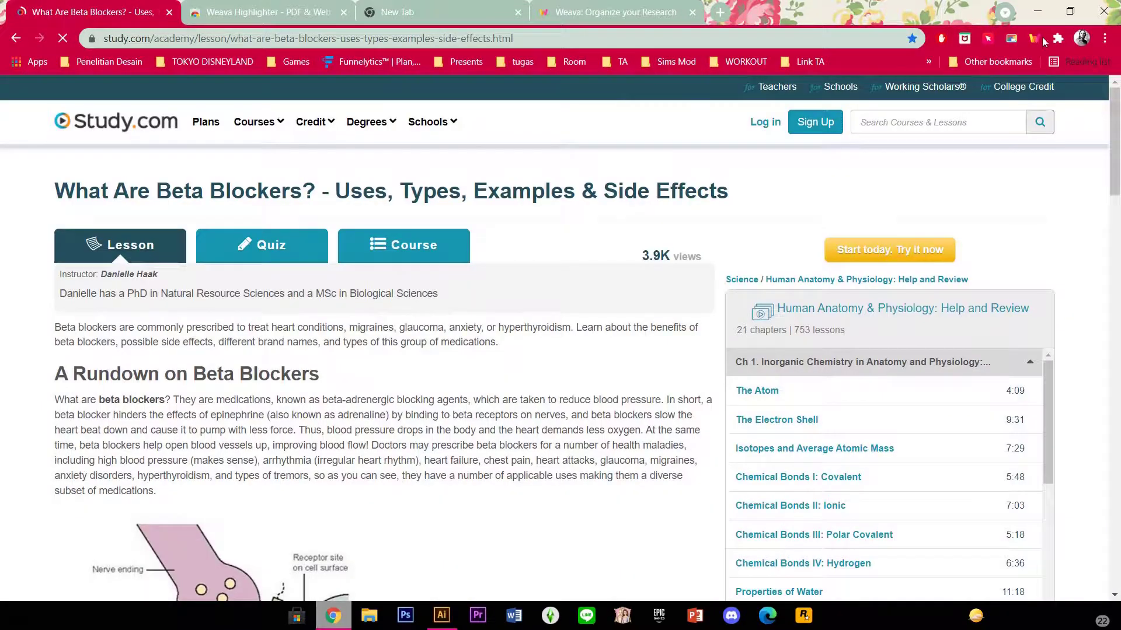
left_click(1034, 39)
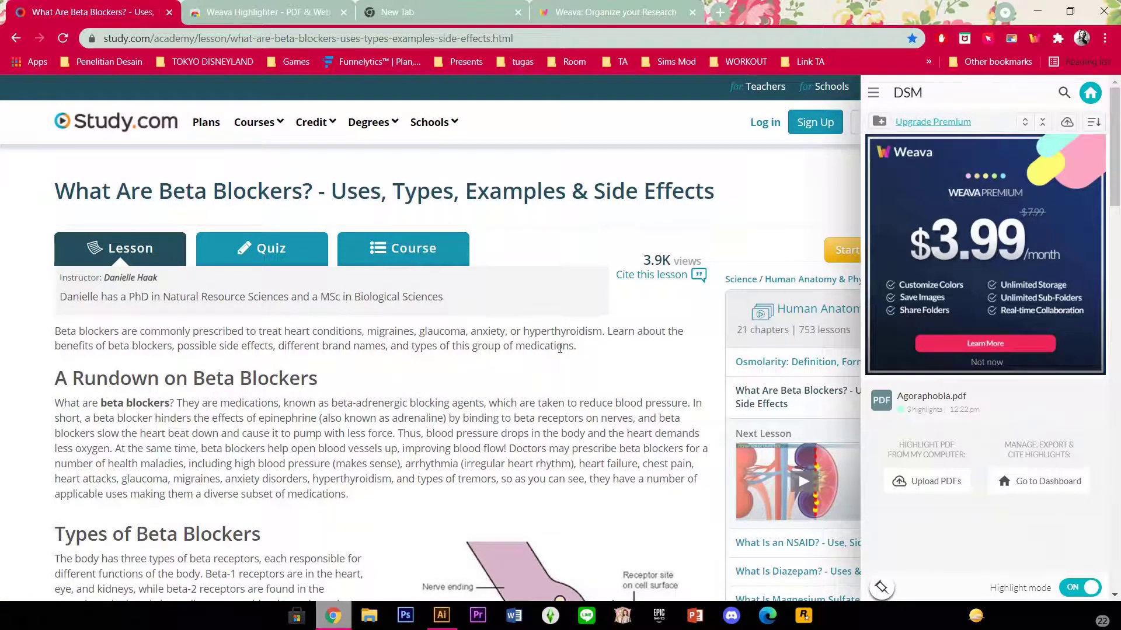
Step: Select 'Beta blockers' on the page and begin a new Weava folder titled 'Beta Blocker'
left_click_drag(577, 347, 450, 347)
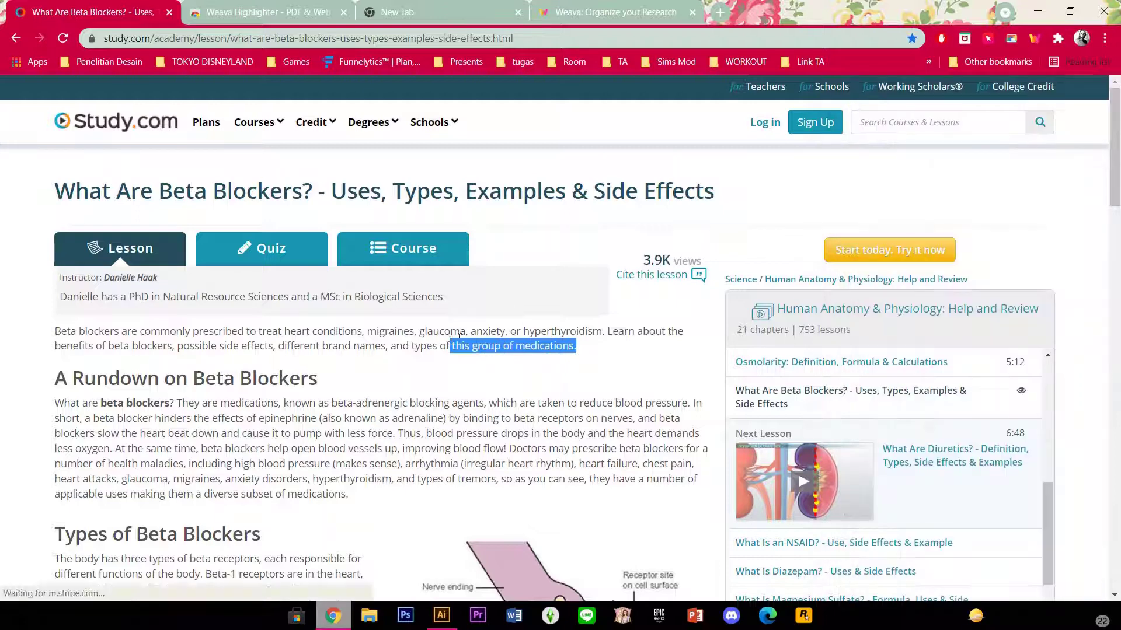
left_click(601, 360)
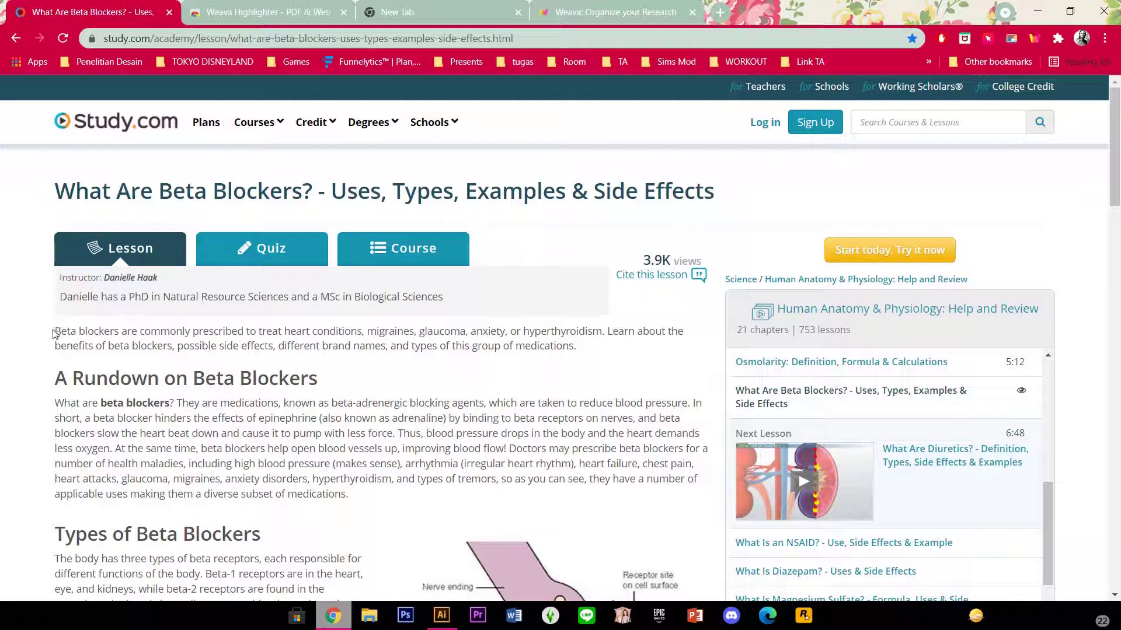
left_click_drag(55, 331, 124, 337)
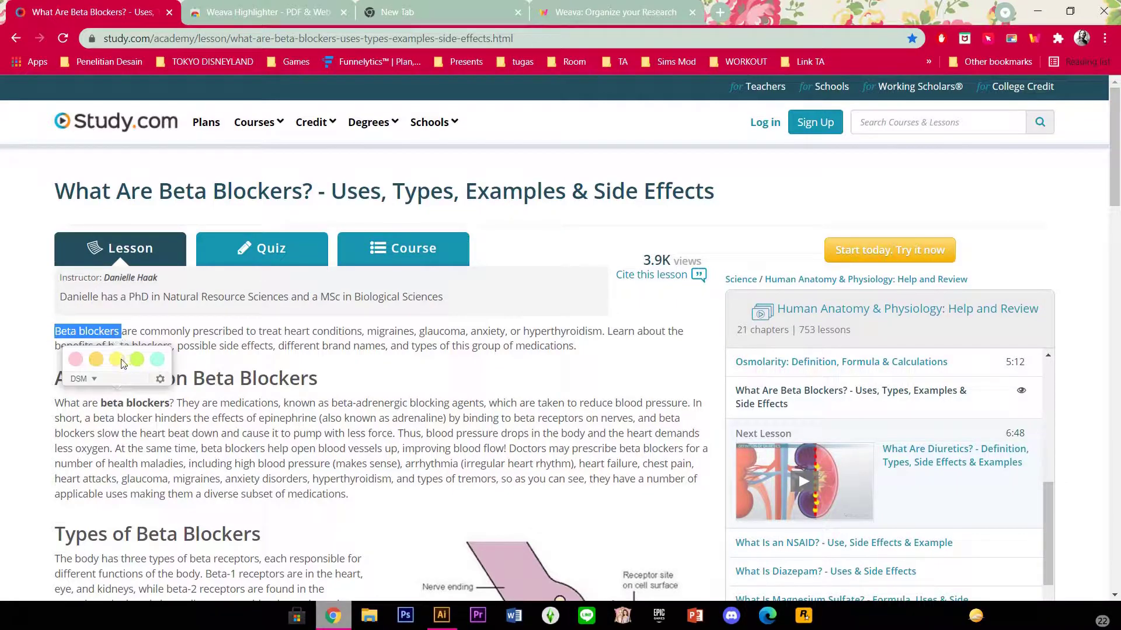
left_click(135, 360)
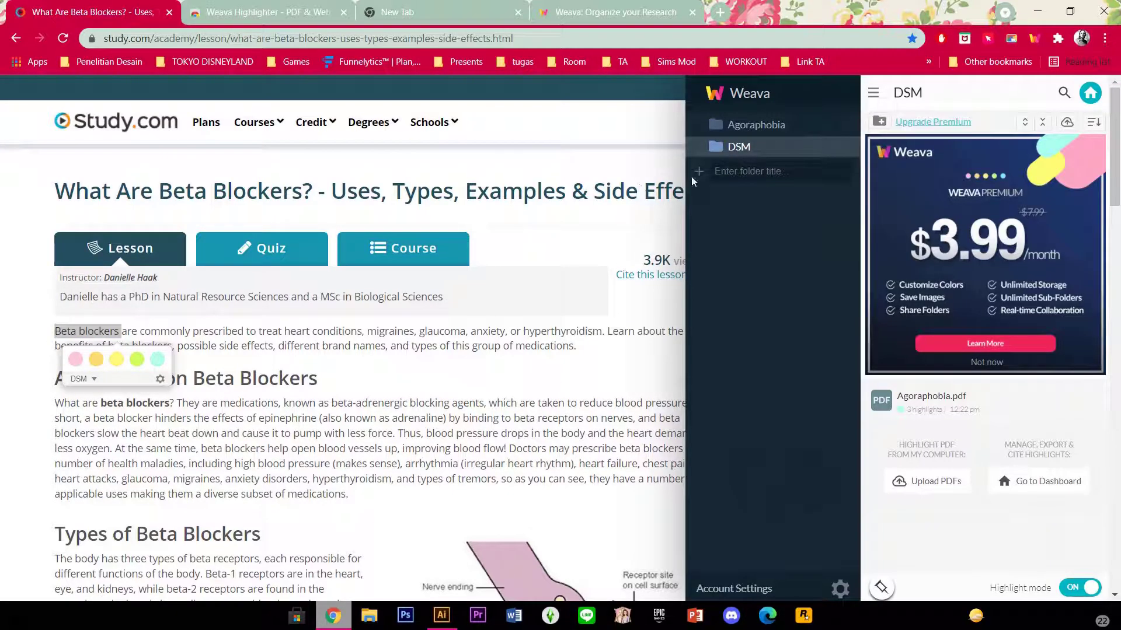
left_click(765, 172)
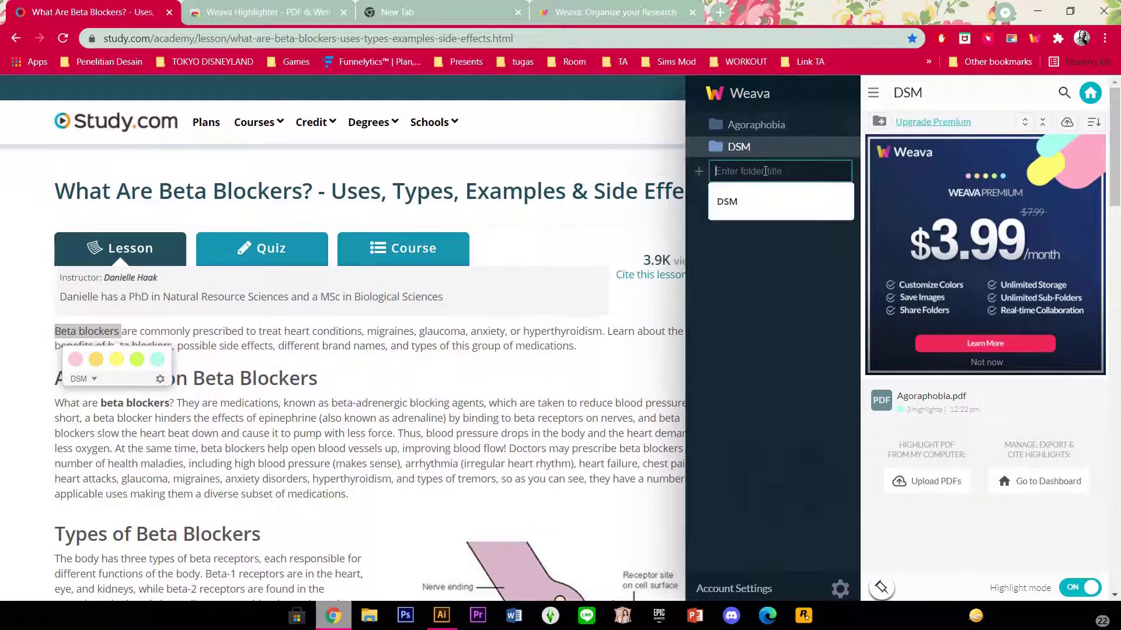
type("Beta Blockers")
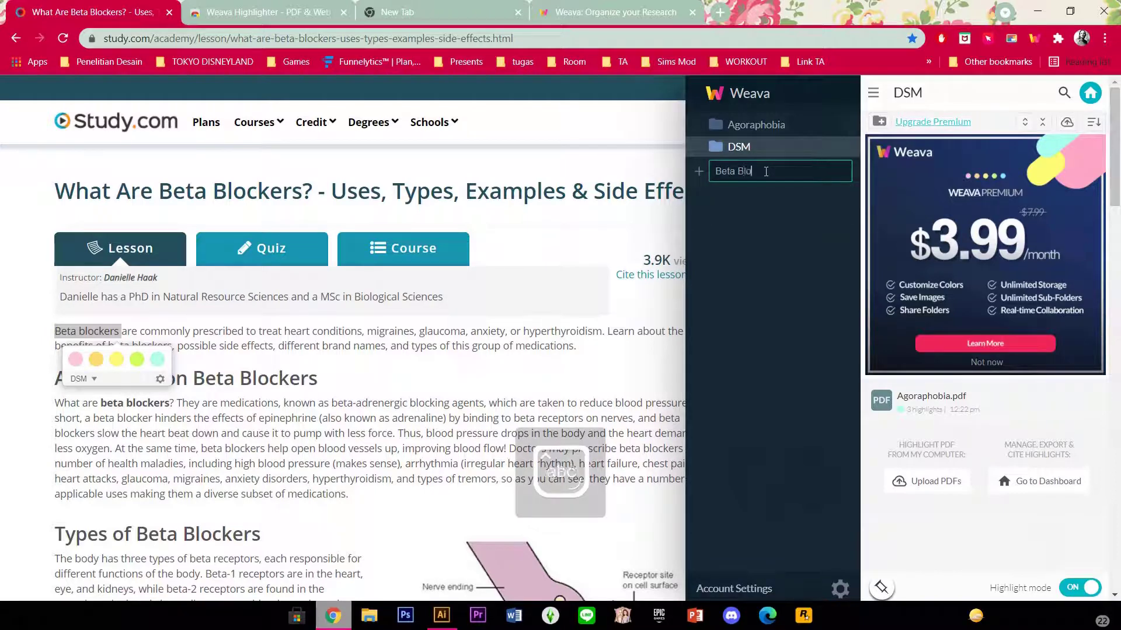